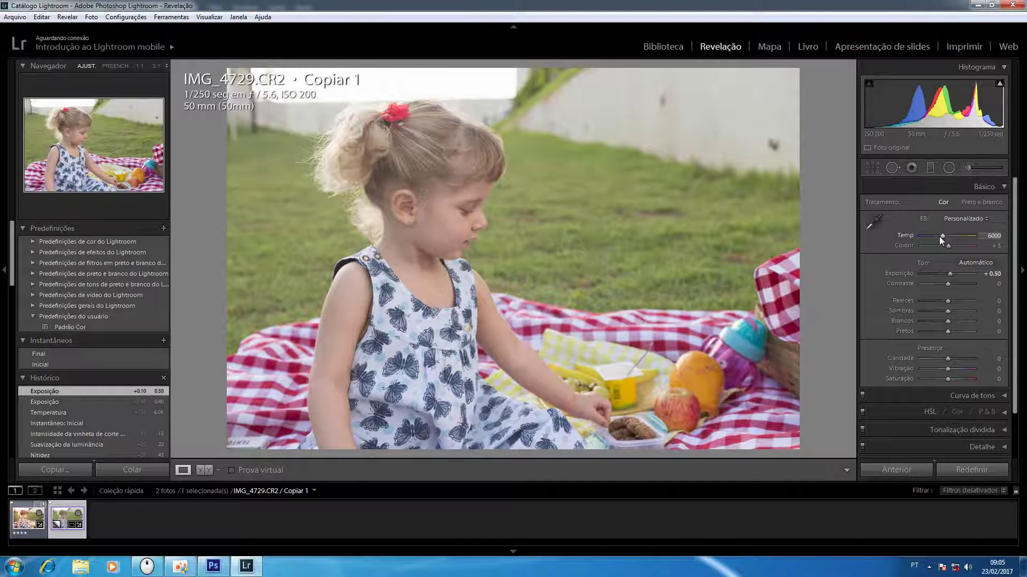
{"action": "key", "text": "period"}
{"action": "key", "text": "comma"}
{"action": "key", "text": "comma"}
{"action": "key", "text": "period"}
{"action": "key", "text": "period"}
{"action": "key", "text": "period"}
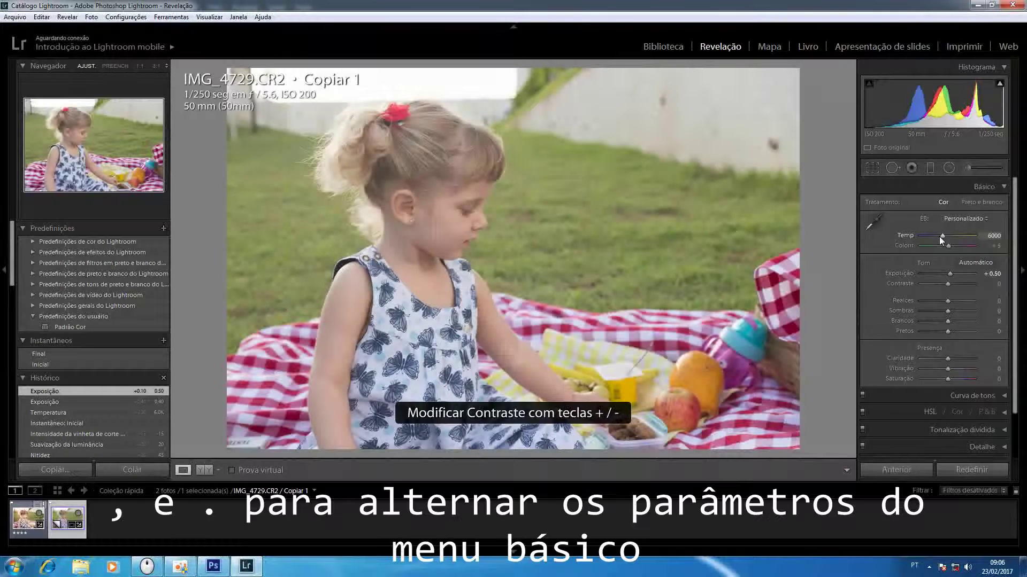
{"action": "key", "text": "comma"}
{"action": "key", "text": "comma"}
{"action": "key", "text": "comma"}
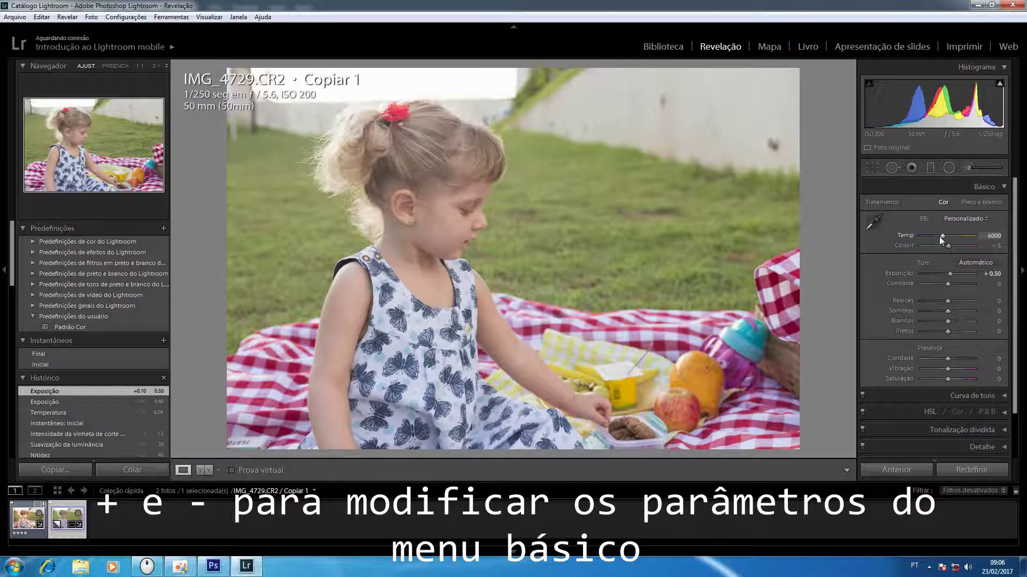
Raise the photo's contrast (Contraste) to +20 in the basic adjustments
{"action": "key", "text": "period"}
{"action": "key", "text": "period"}
{"action": "key", "text": "period"}
{"action": "key", "text": "period"}
{"action": "key", "text": "plus"}
{"action": "key", "text": "plus"}
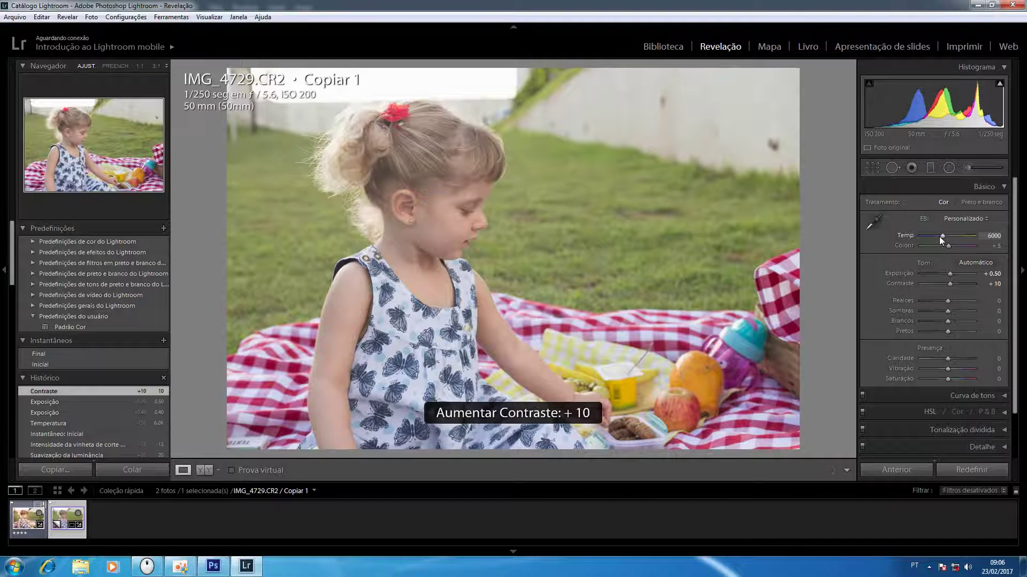
{"action": "key", "text": "plus"}
{"action": "key", "text": "plus"}
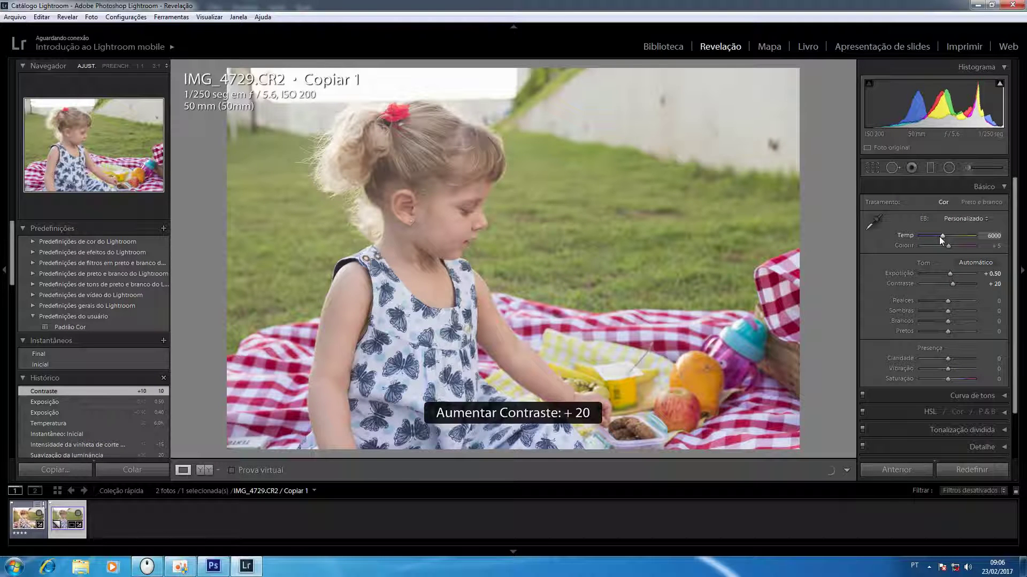
Check the blown-out areas with the highlight clipping overlay, hide it again, and lower the highlights (Realces) to -35
{"action": "key", "text": "period"}
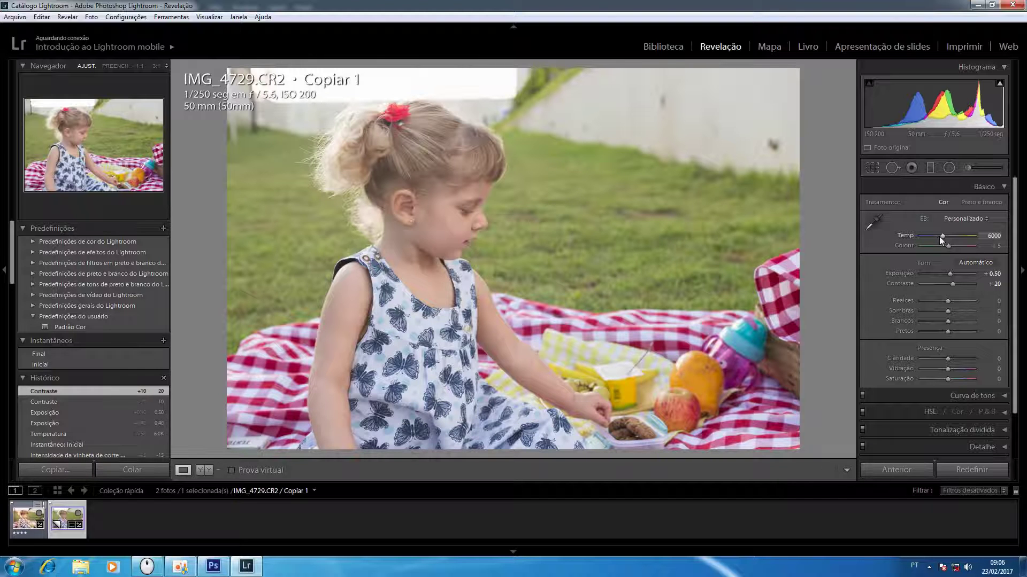
{"action": "left_click", "coordinate": [999, 85]}
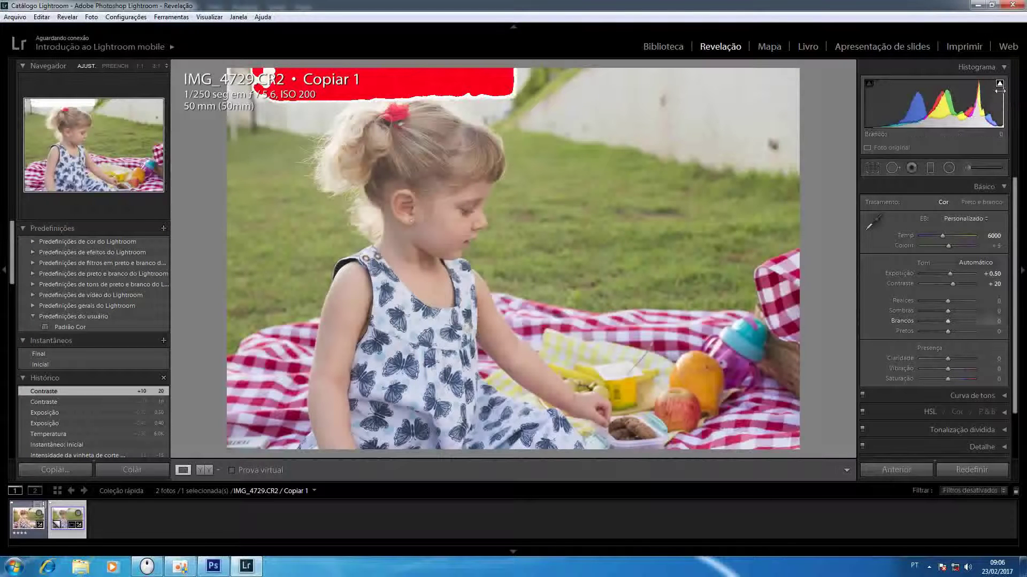
{"action": "left_click", "coordinate": [999, 85]}
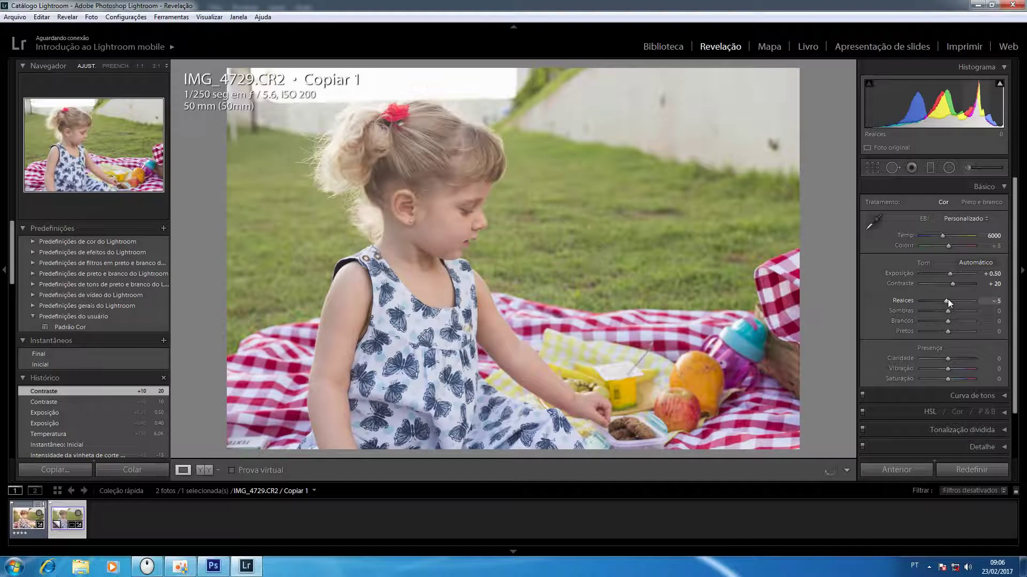
{"action": "scroll", "coordinate": [947, 300], "scroll_direction": "down", "scroll_amount": 6}
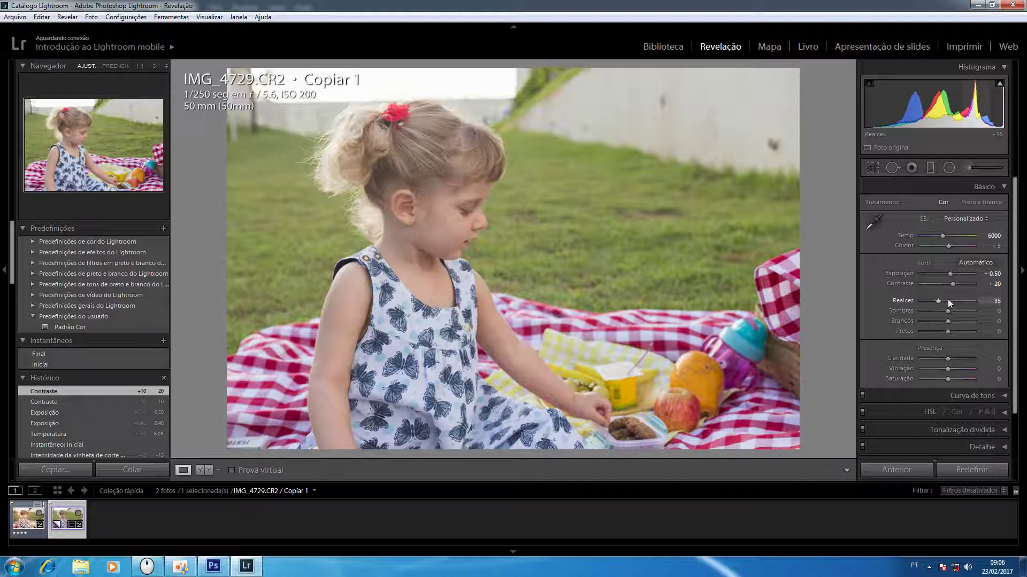
Lower the blacks (Pretos) to -25 in the basic adjustments
{"action": "key", "text": "period"}
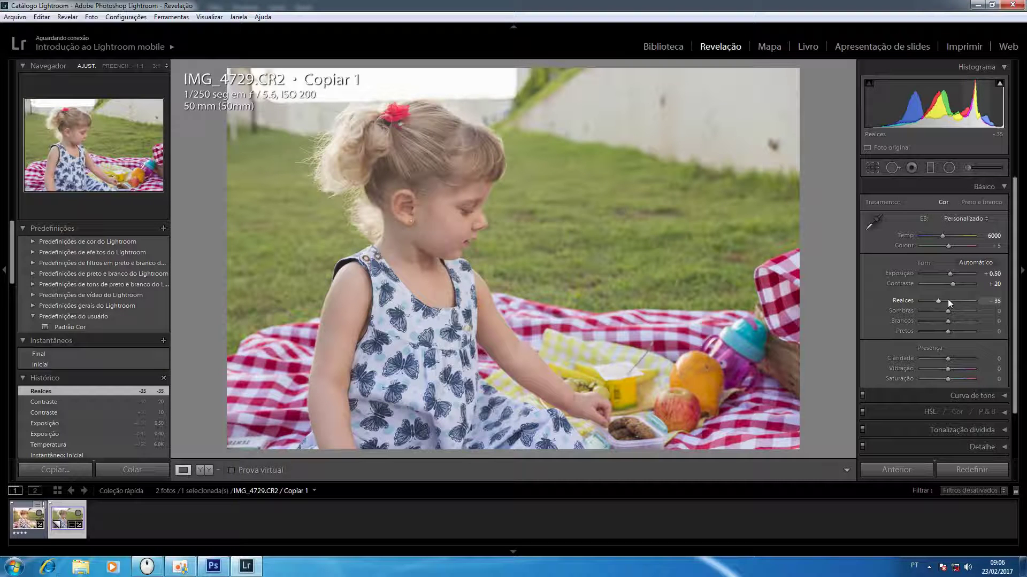
{"action": "key", "text": "period"}
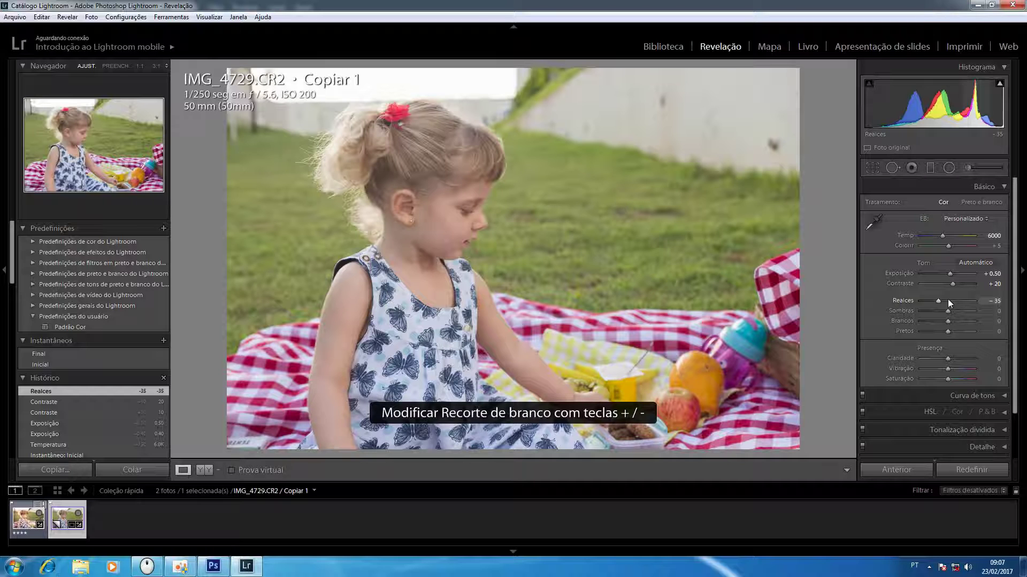
{"action": "key", "text": "period"}
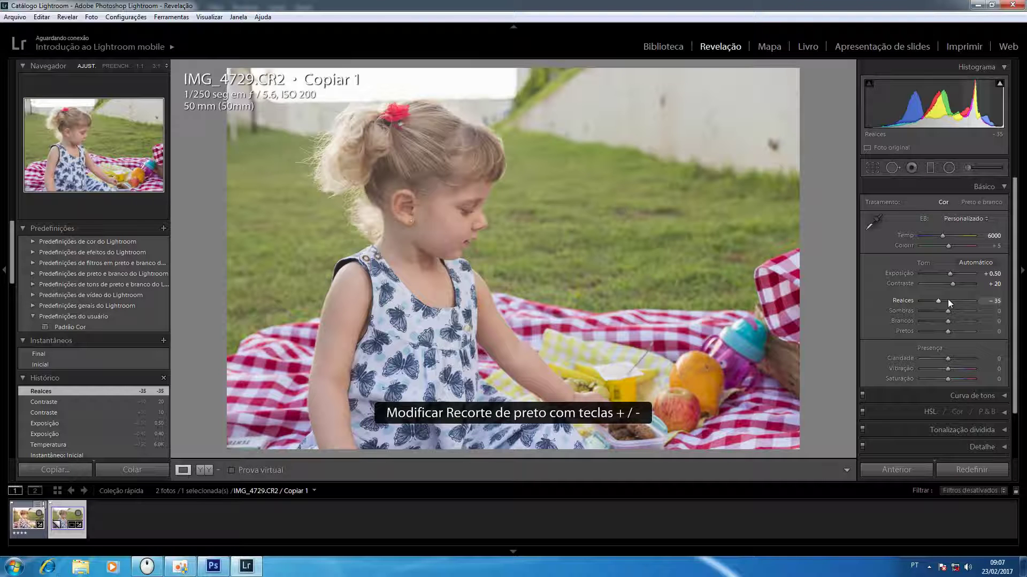
{"action": "key", "text": "minus"}
{"action": "key", "text": "minus"}
{"action": "key", "text": "minus"}
{"action": "key", "text": "minus"}
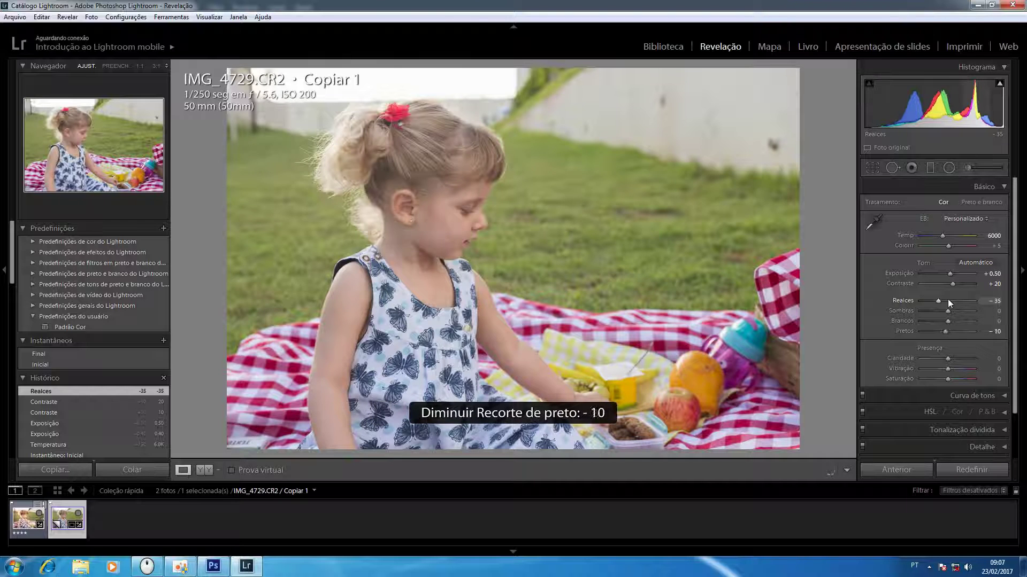
{"action": "key", "text": "minus"}
{"action": "key", "text": "minus"}
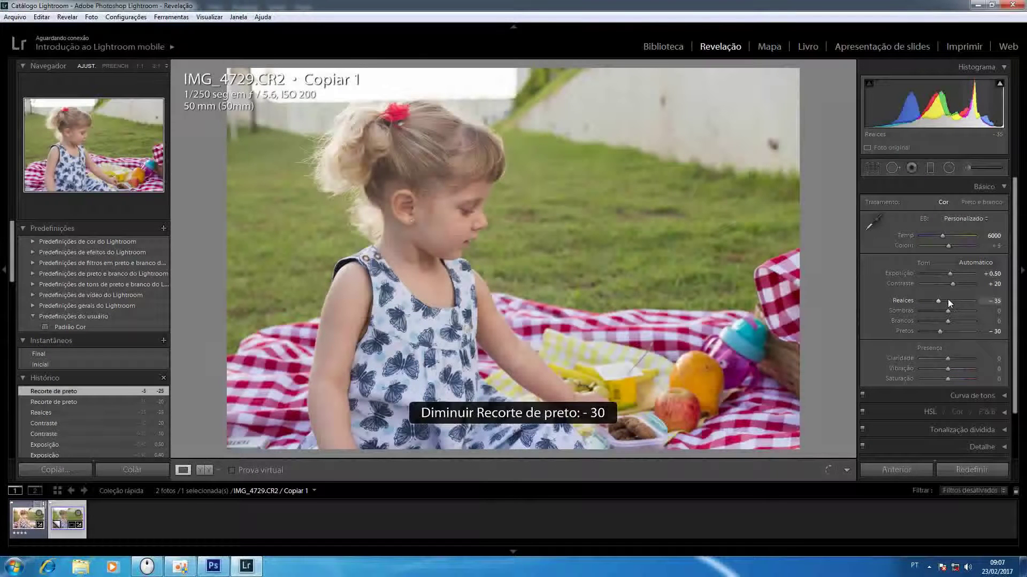
{"action": "key", "text": "equal"}
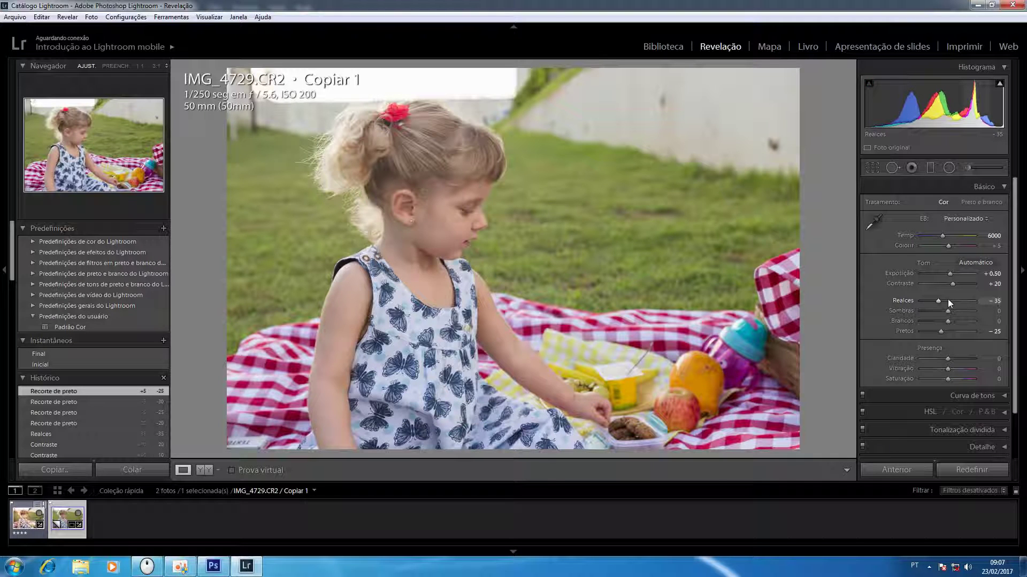
Try raising the clarity (Claridade) of the photo to +30
{"action": "key", "text": "period"}
{"action": "key", "text": "plus"}
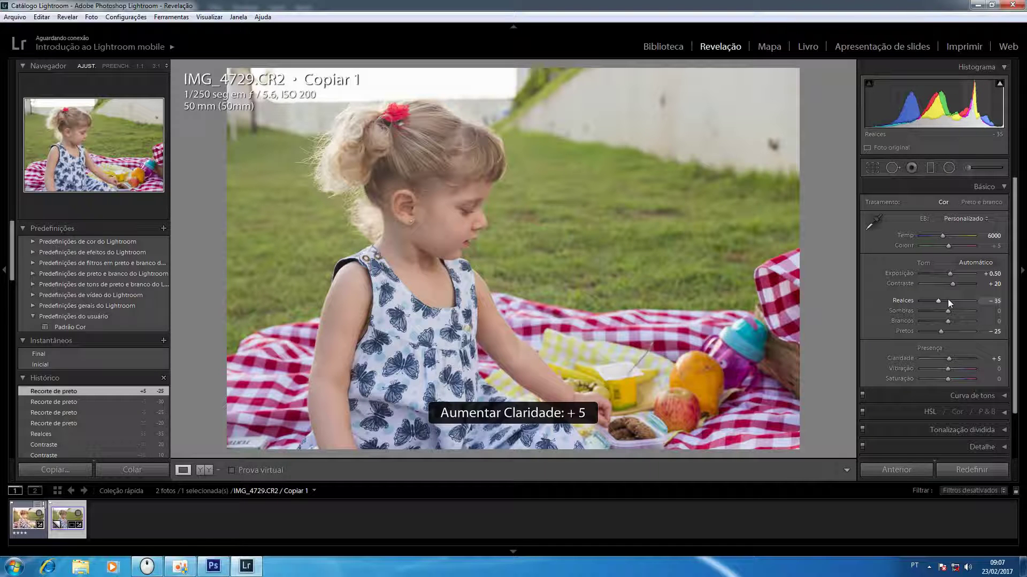
{"action": "key", "text": "plus"}
{"action": "key", "text": "plus"}
{"action": "key", "text": "plus"}
{"action": "key", "text": "plus"}
{"action": "key", "text": "plus"}
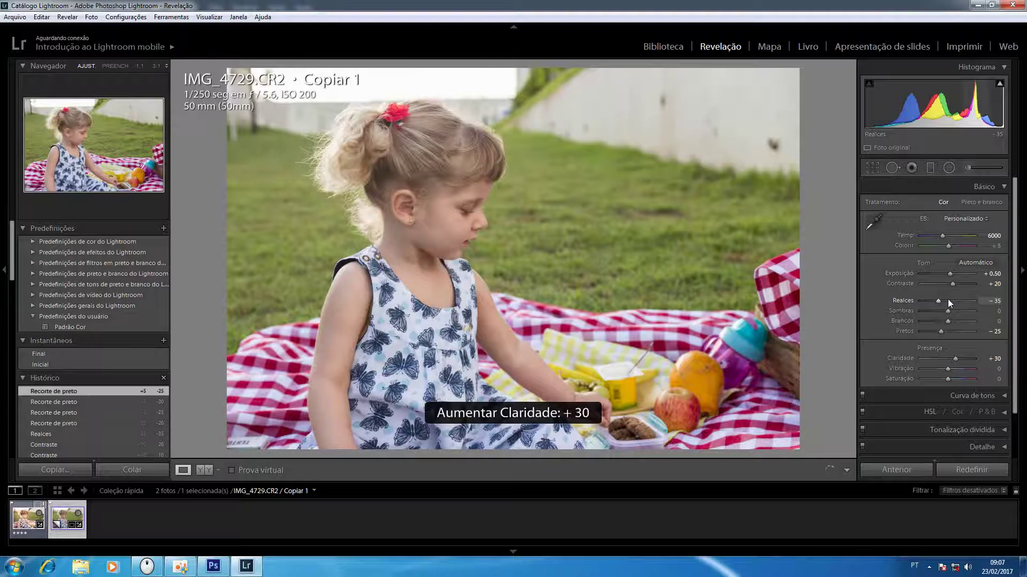
Set the clarity (Claridade) to -5 for a slightly softer look
{"action": "key", "text": "minus"}
{"action": "key", "text": "minus"}
{"action": "key", "text": "minus"}
{"action": "key", "text": "minus"}
{"action": "key", "text": "minus"}
{"action": "key", "text": "minus"}
{"action": "key", "text": "minus"}
{"action": "key", "text": "minus"}
{"action": "key", "text": "minus"}
{"action": "key", "text": "minus"}
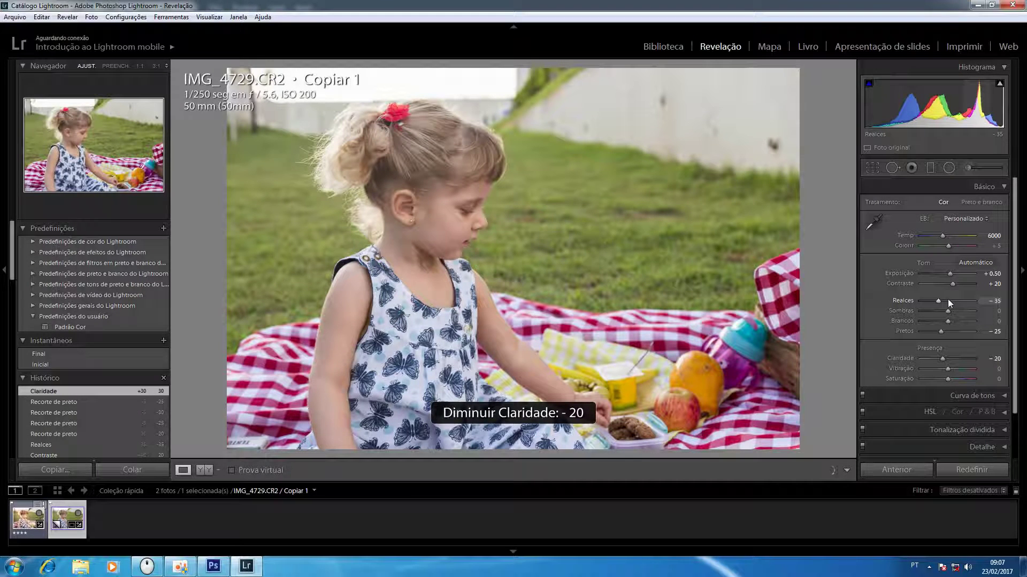
{"action": "key", "text": "plus"}
{"action": "key", "text": "plus"}
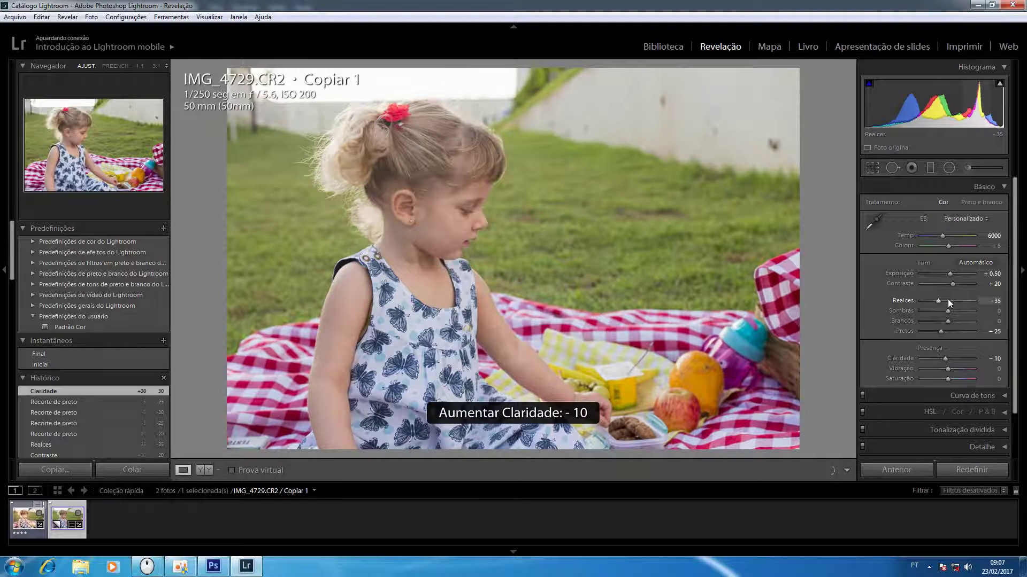
{"action": "key", "text": "plus"}
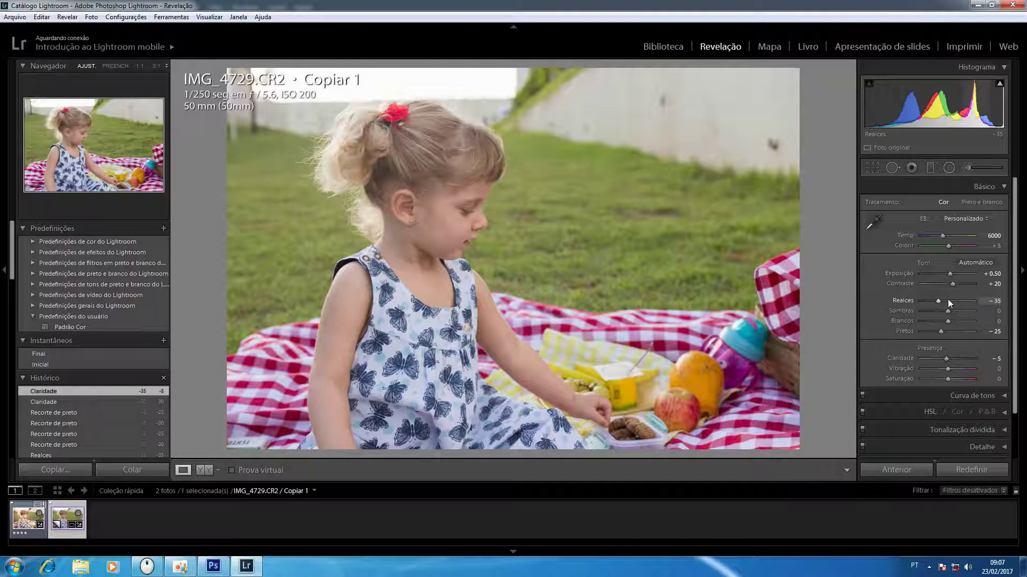
Raise the vibrance (Vibração) of the photo to +10
{"action": "key", "text": "period"}
{"action": "key", "text": "plus"}
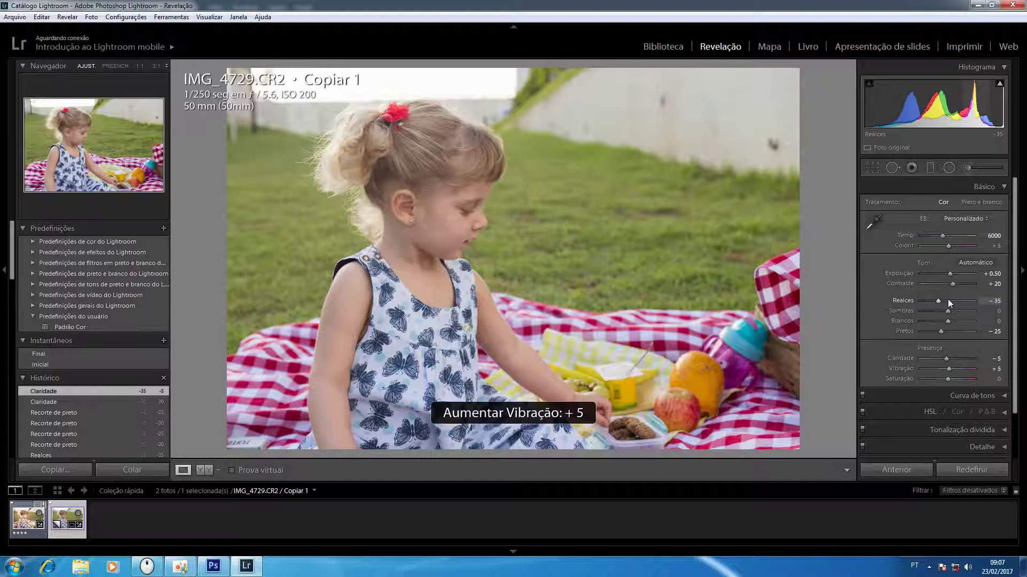
{"action": "key", "text": "plus"}
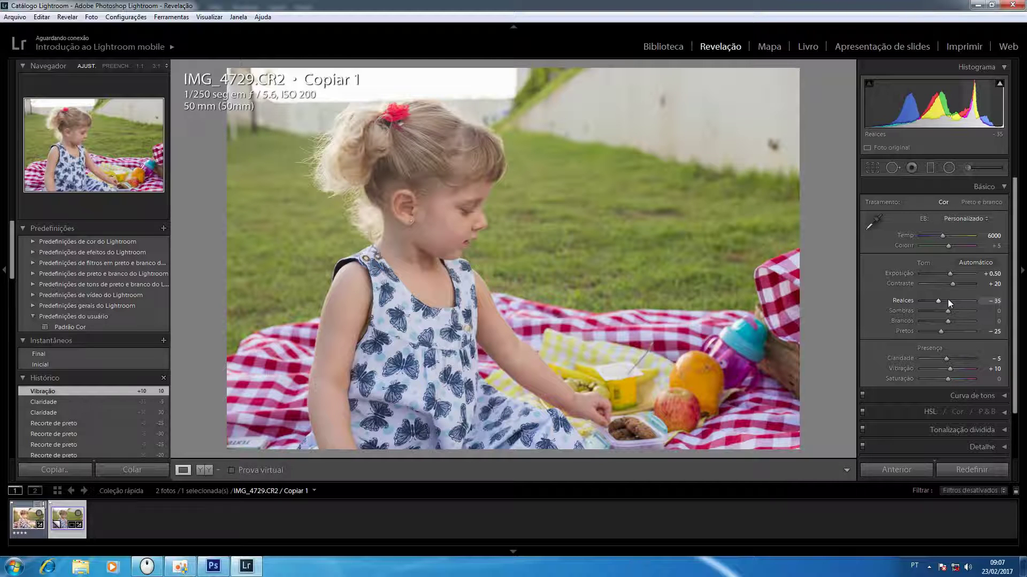
Reduce the overall saturation (Saturação) of the photo to -50
{"action": "key", "text": "period"}
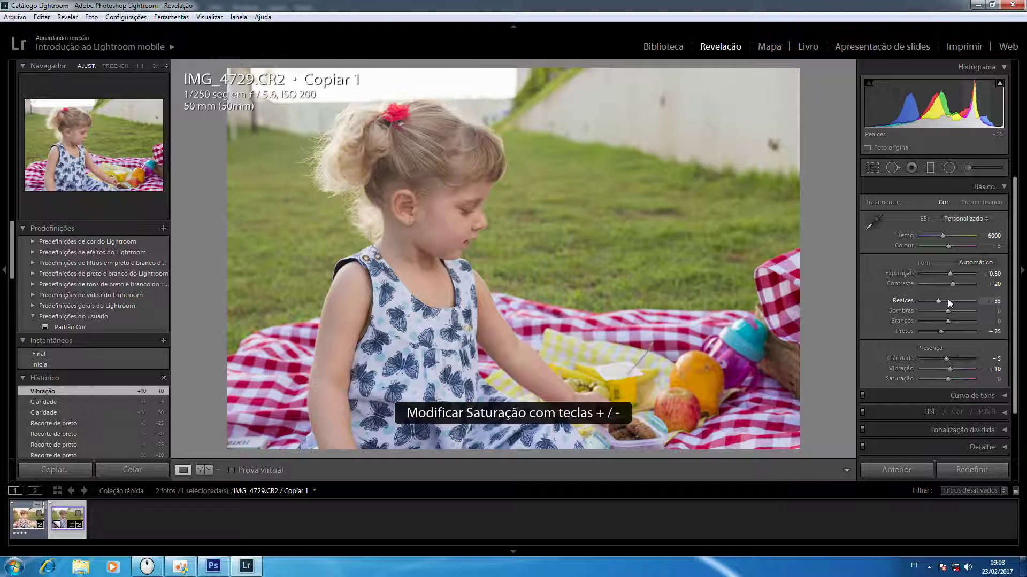
{"action": "key", "text": "minus"}
{"action": "key", "text": "minus"}
{"action": "key", "text": "minus"}
{"action": "key", "text": "minus"}
{"action": "key", "text": "minus"}
{"action": "key", "text": "minus"}
{"action": "key", "text": "minus"}
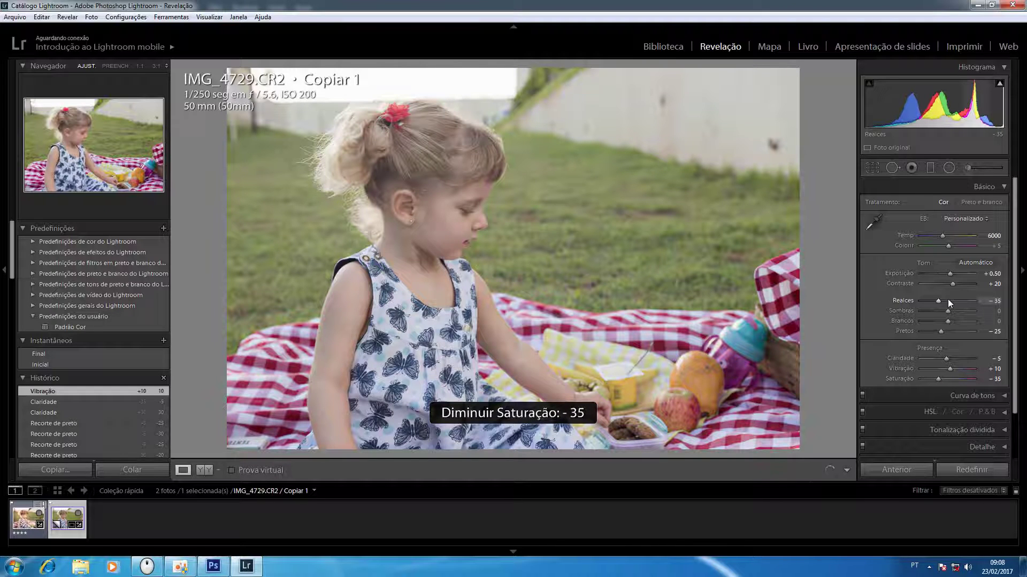
{"action": "key", "text": "minus"}
{"action": "key", "text": "minus"}
{"action": "key", "text": "minus"}
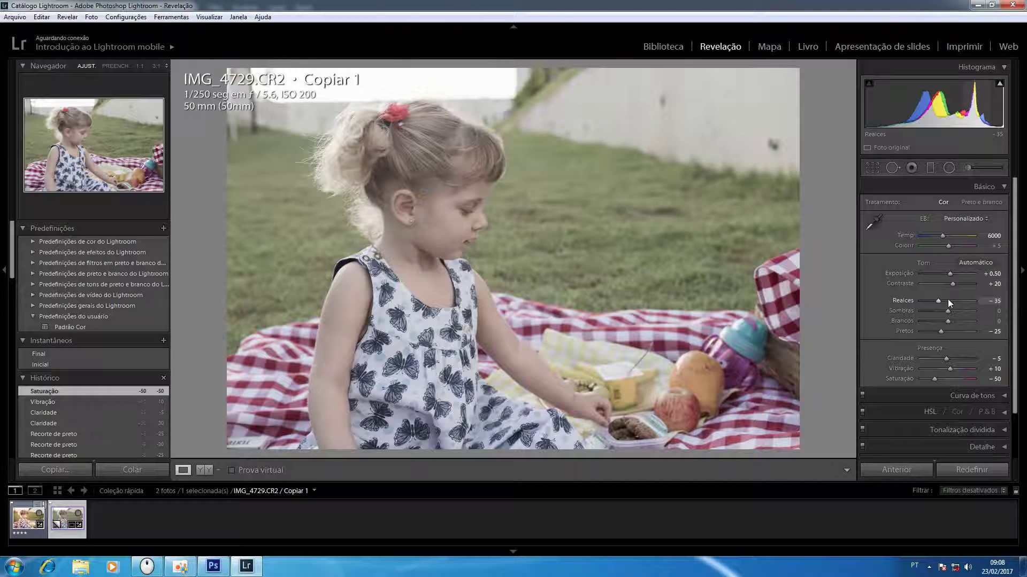
Apply the Contraste médio point curve to the photo's tone curve
{"action": "left_click", "coordinate": [1004, 397]}
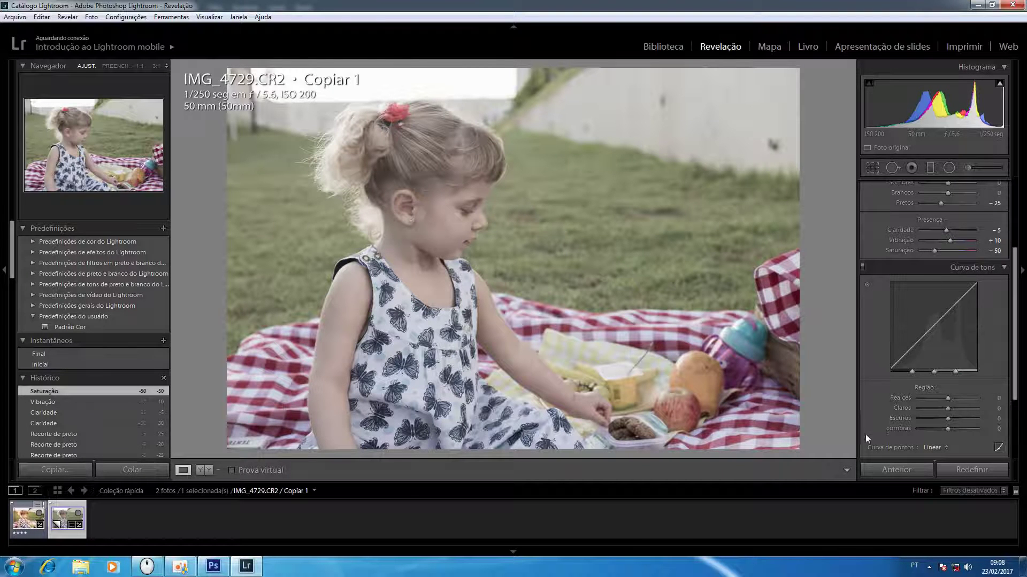
{"action": "left_click", "coordinate": [930, 448]}
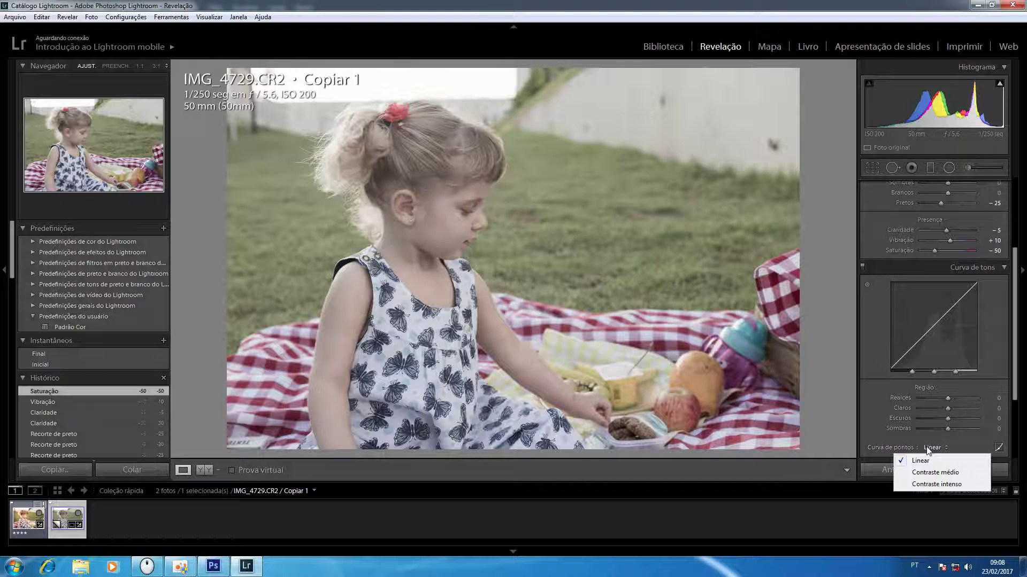
{"action": "left_click", "coordinate": [928, 472]}
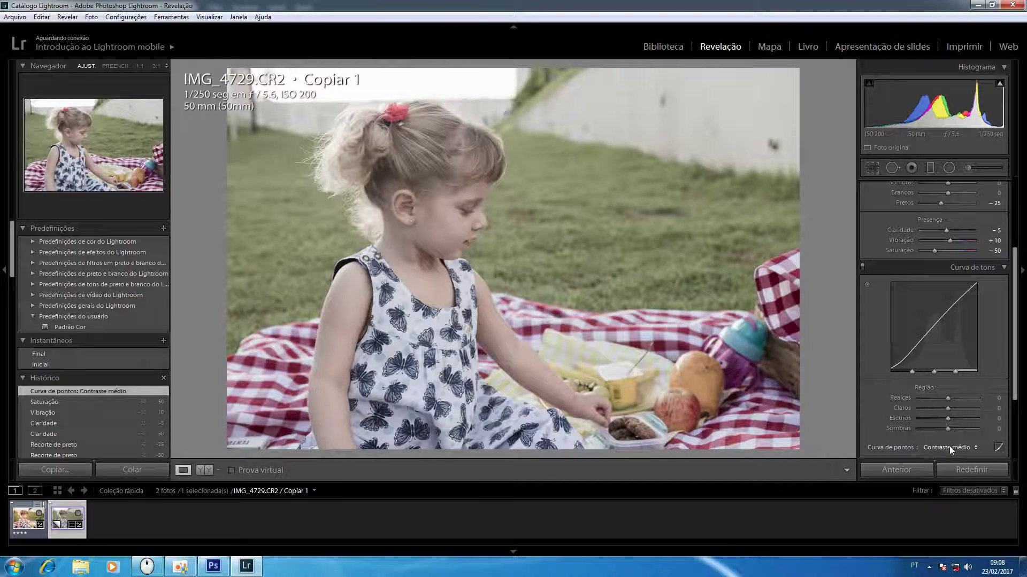
Try the Contraste intenso point curve for comparison, and return to Contraste médio
{"action": "left_click", "coordinate": [948, 447]}
{"action": "left_click", "coordinate": [946, 487]}
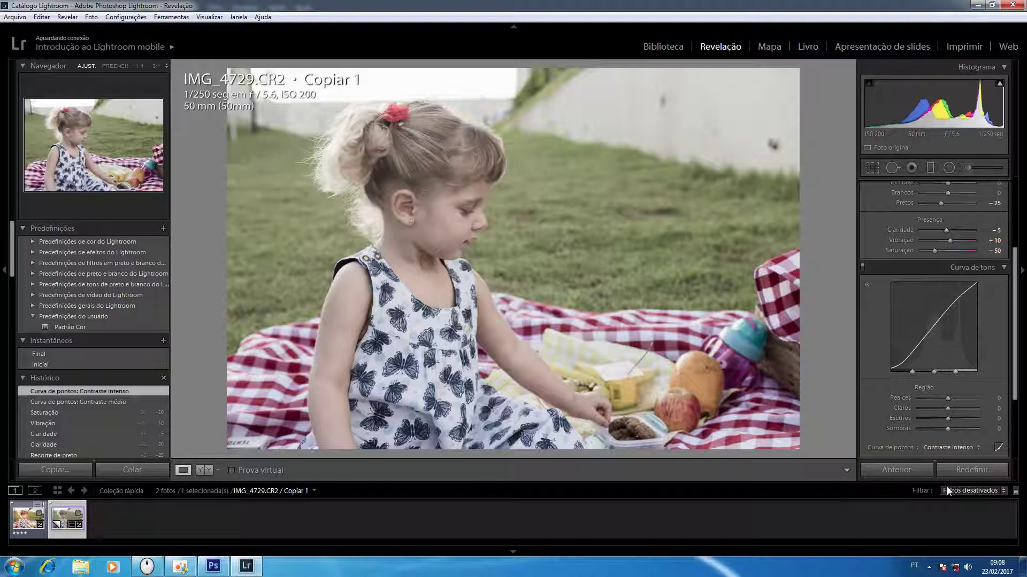
{"action": "left_click", "coordinate": [960, 448]}
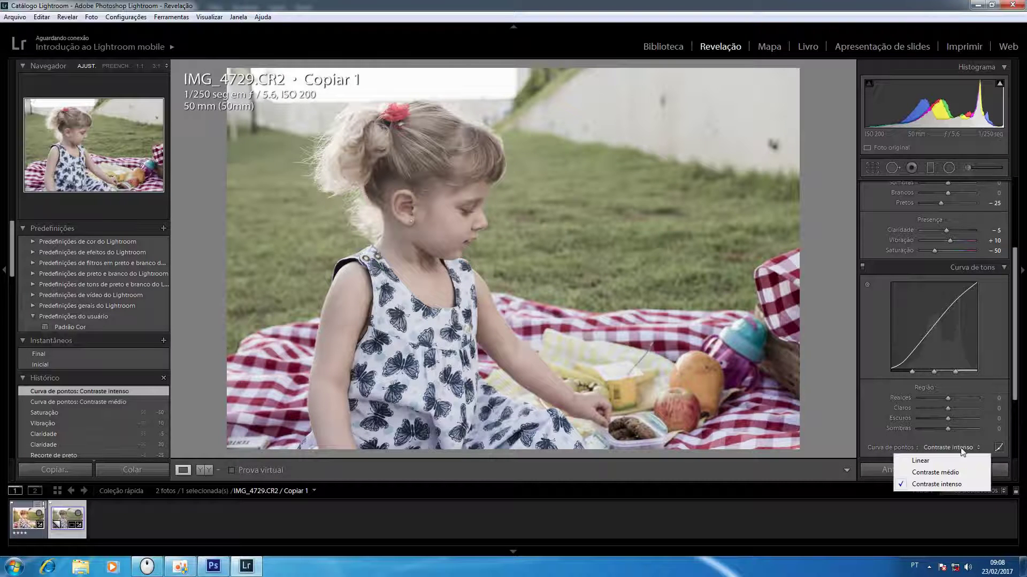
{"action": "left_click", "coordinate": [956, 474]}
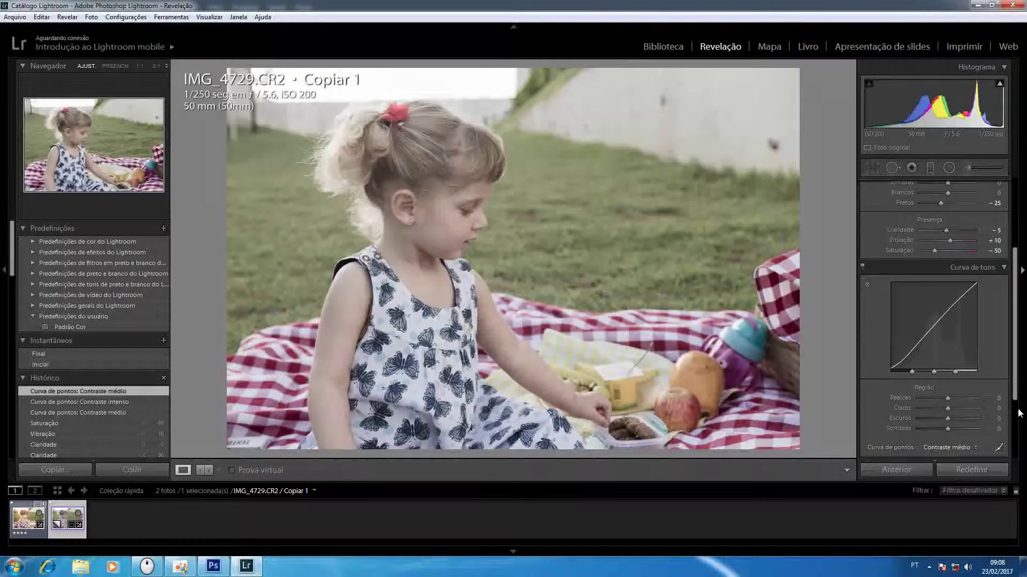
Tint the highlights in split toning with a yellow of hue 52 and saturation 46
{"action": "scroll", "coordinate": [1016, 413], "scroll_direction": "down", "scroll_amount": 3}
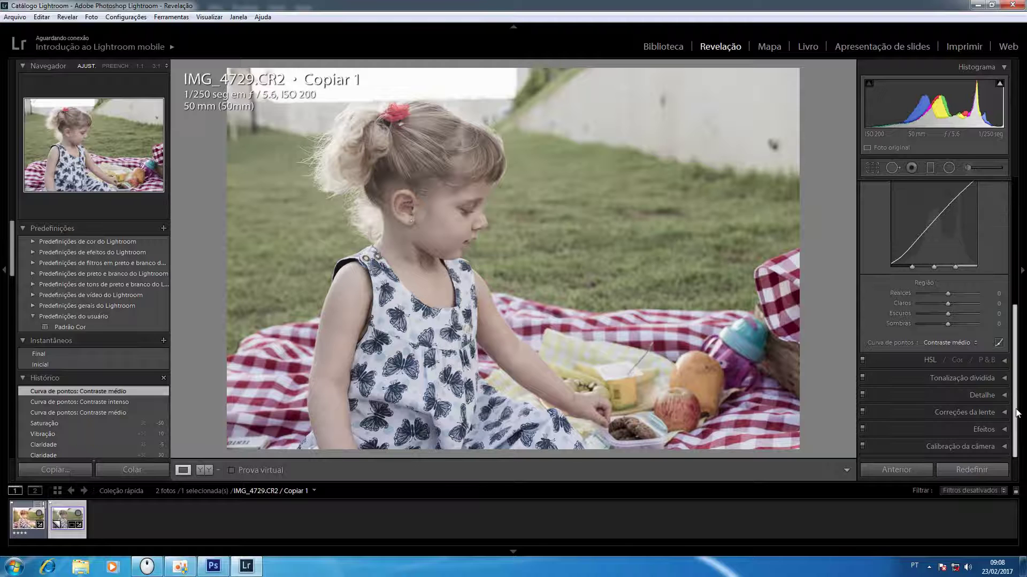
{"action": "left_click", "coordinate": [1004, 378]}
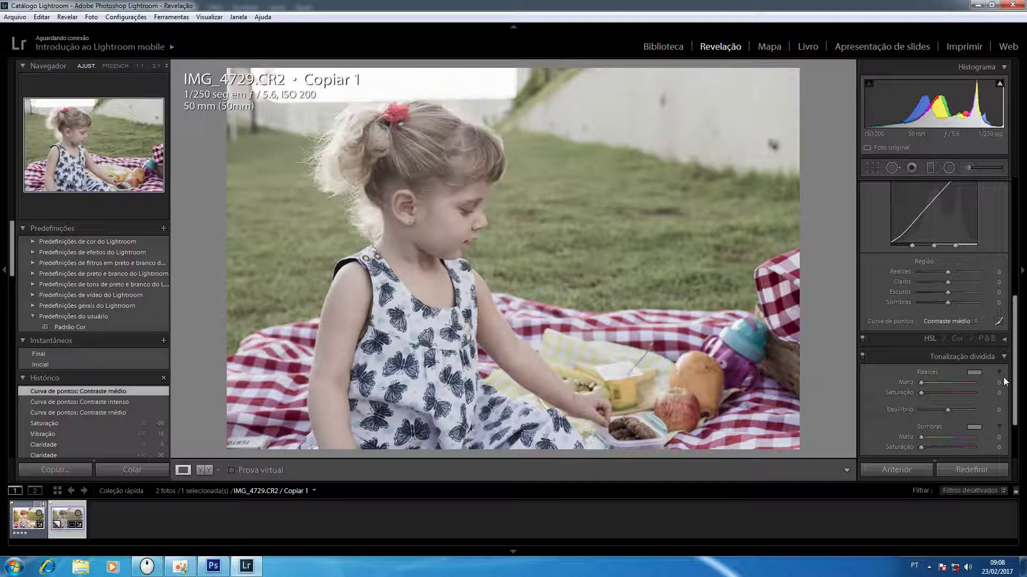
{"action": "left_click", "coordinate": [976, 371]}
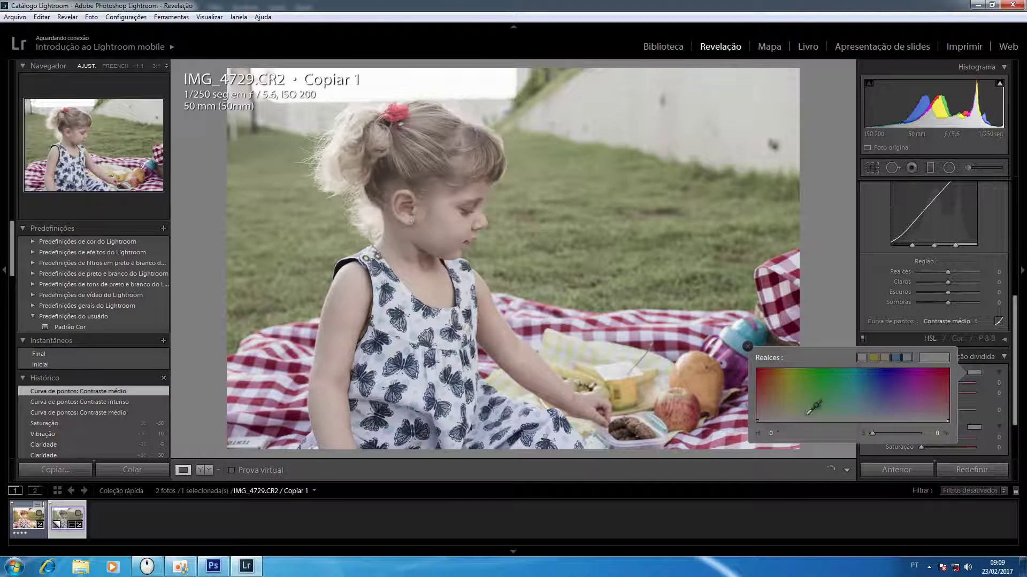
{"action": "left_click", "coordinate": [788, 397]}
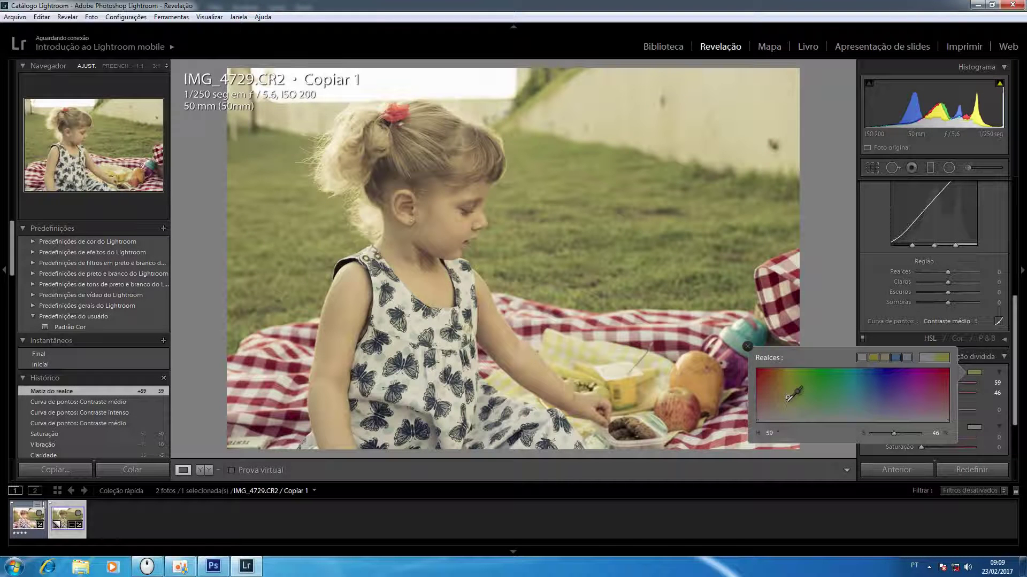
{"action": "left_click", "coordinate": [785, 404]}
{"action": "left_click", "coordinate": [784, 397]}
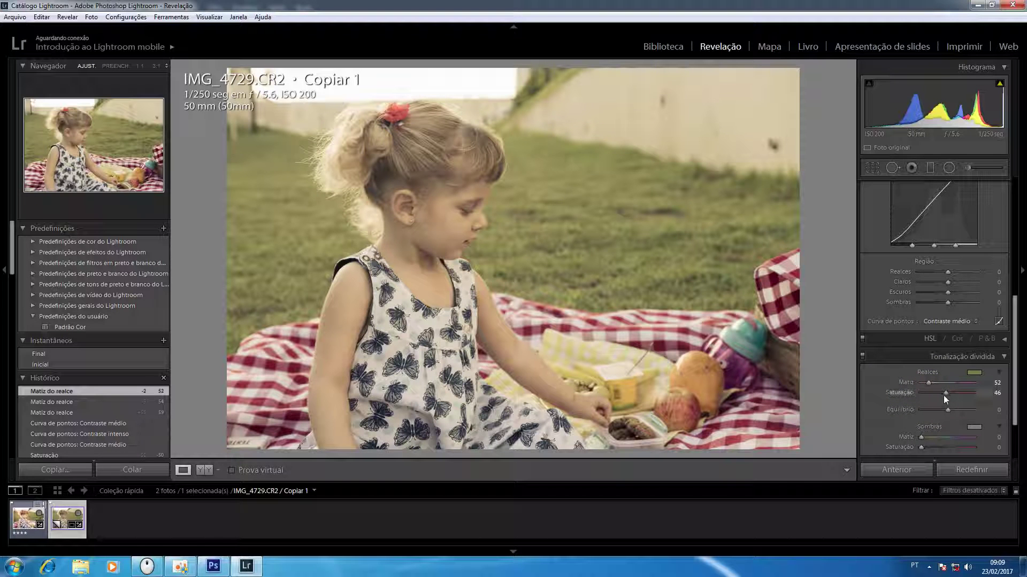
Lower the split-toning highlight saturation to 10 and compare the photo with split toning off and on
{"action": "double_click", "coordinate": [947, 393]}
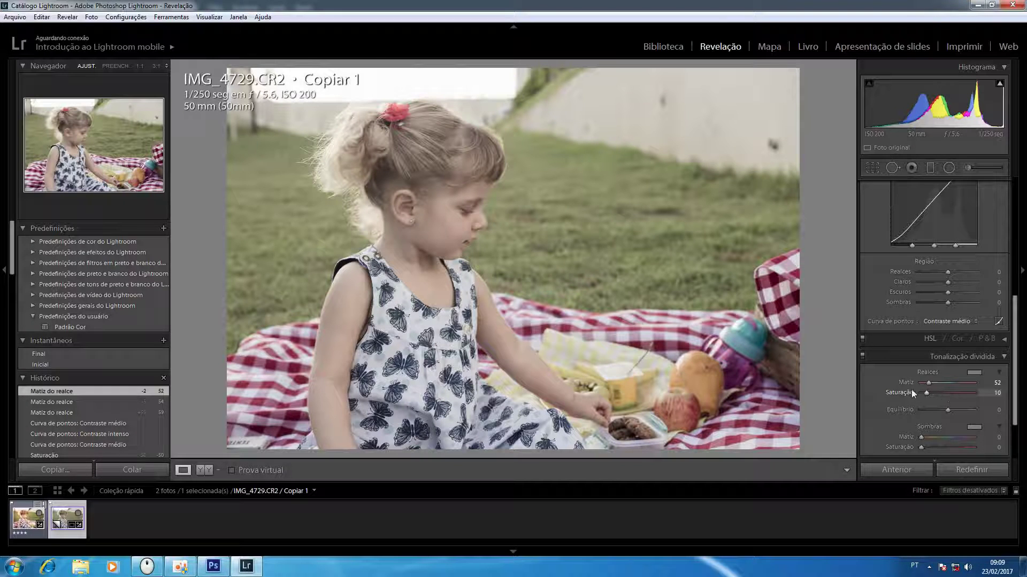
{"action": "left_click", "coordinate": [862, 356]}
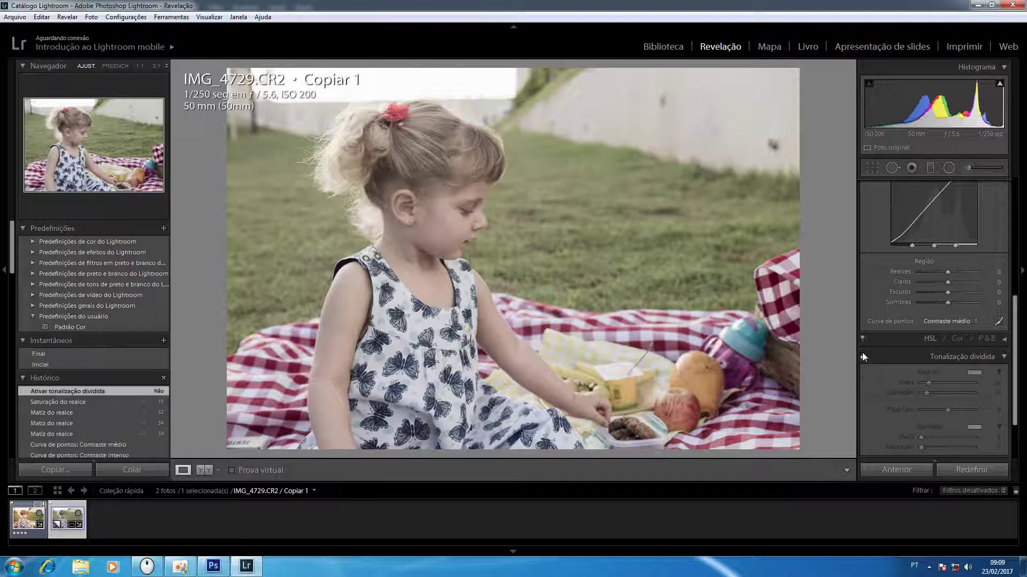
{"action": "left_click", "coordinate": [862, 356]}
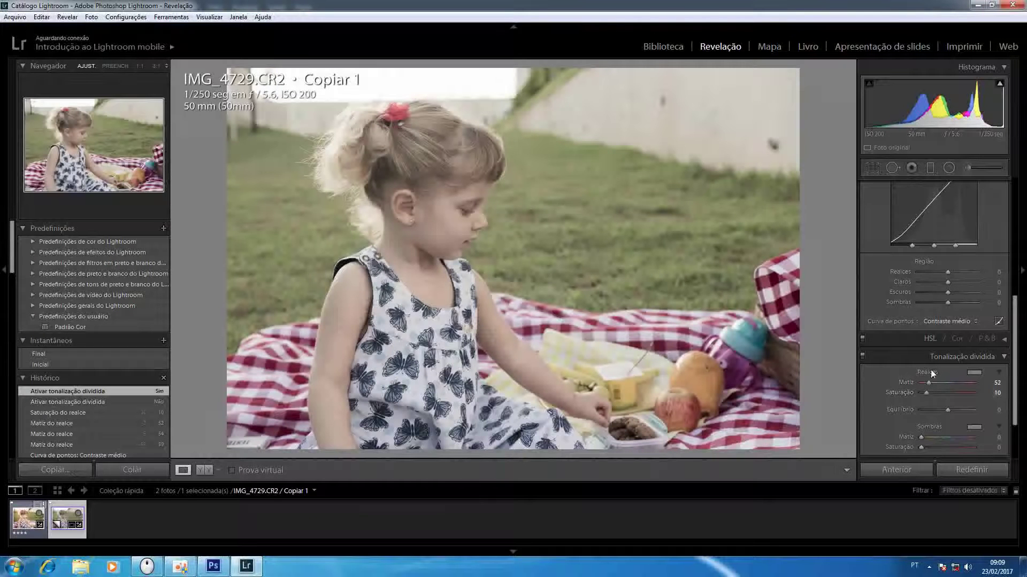
Raise the sharpening intensity (Nitidez) to 45 while checking the child's face at 1:1
{"action": "scroll", "coordinate": [1017, 442], "scroll_direction": "down", "scroll_amount": 3}
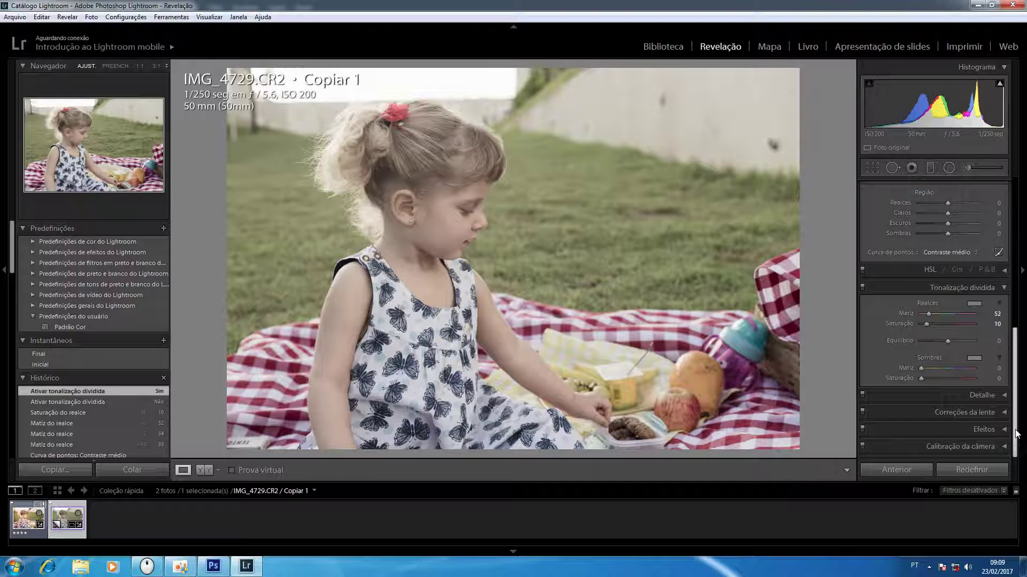
{"action": "left_click", "coordinate": [1005, 399]}
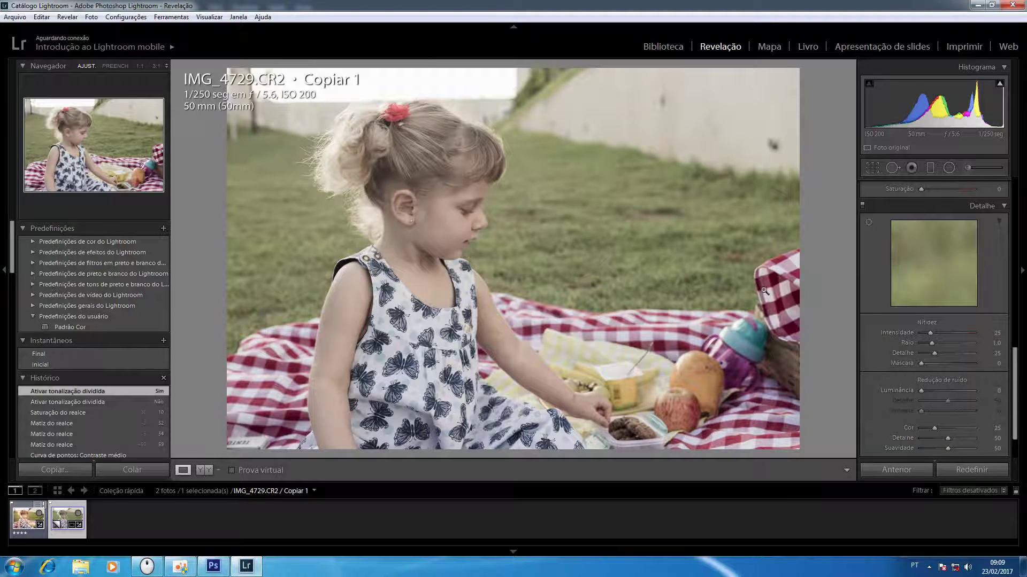
{"action": "left_click", "coordinate": [467, 210]}
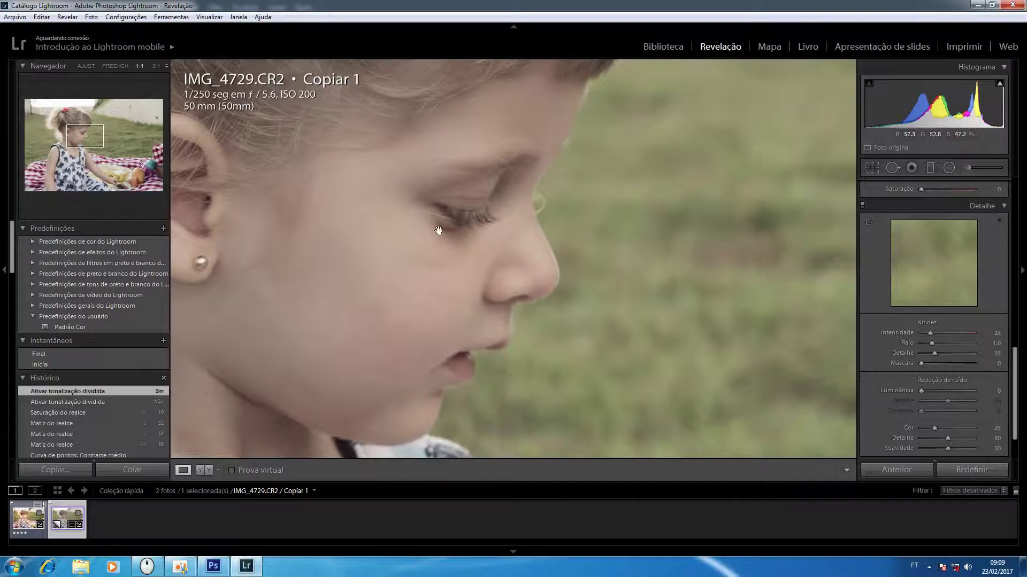
{"action": "left_click", "coordinate": [932, 334]}
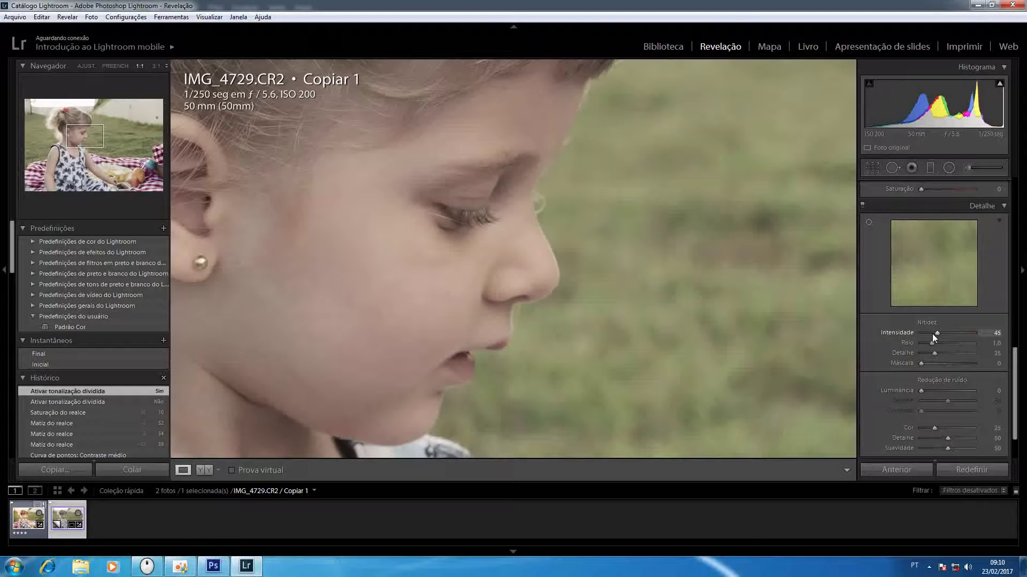
{"action": "left_click_drag", "start_coordinate": [932, 334], "coordinate": [932, 334]}
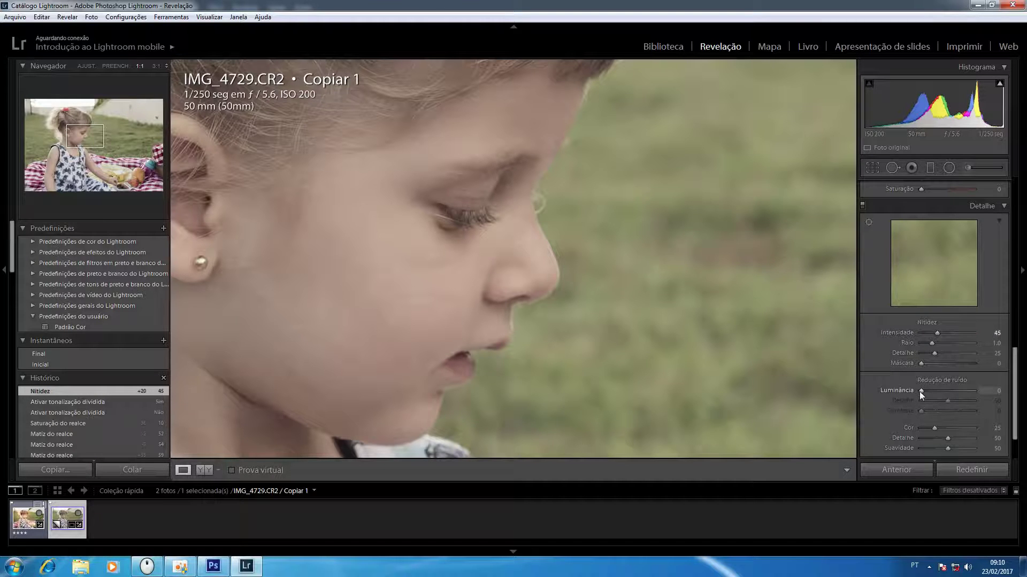
Set luminance noise reduction to 20 and return to the full view of the photo
{"action": "key", "text": "Up"}
{"action": "key", "text": "Up"}
{"action": "key", "text": "Up"}
{"action": "key", "text": "Up"}
{"action": "key", "text": "z"}
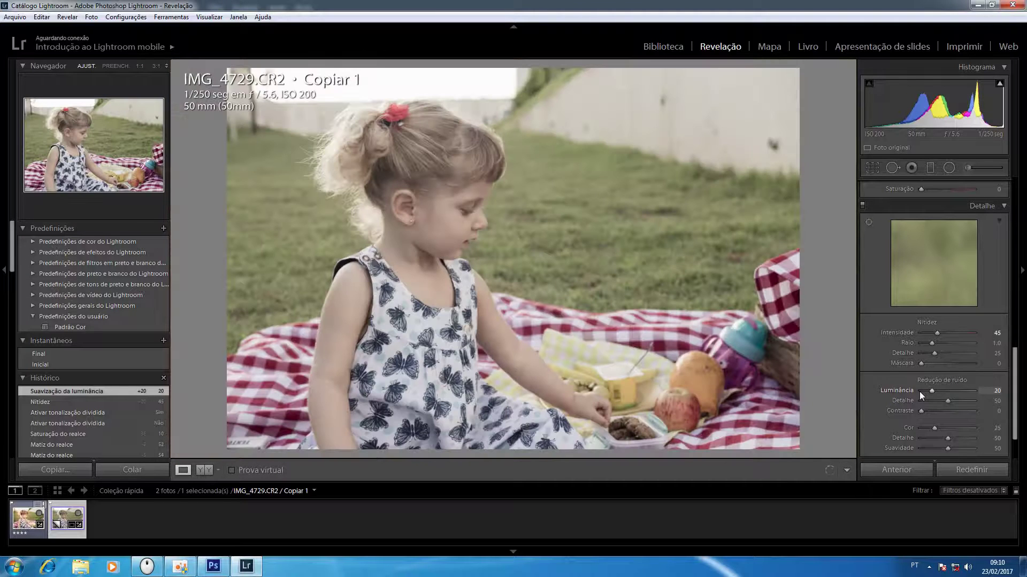
{"action": "left_click", "coordinate": [1002, 205]}
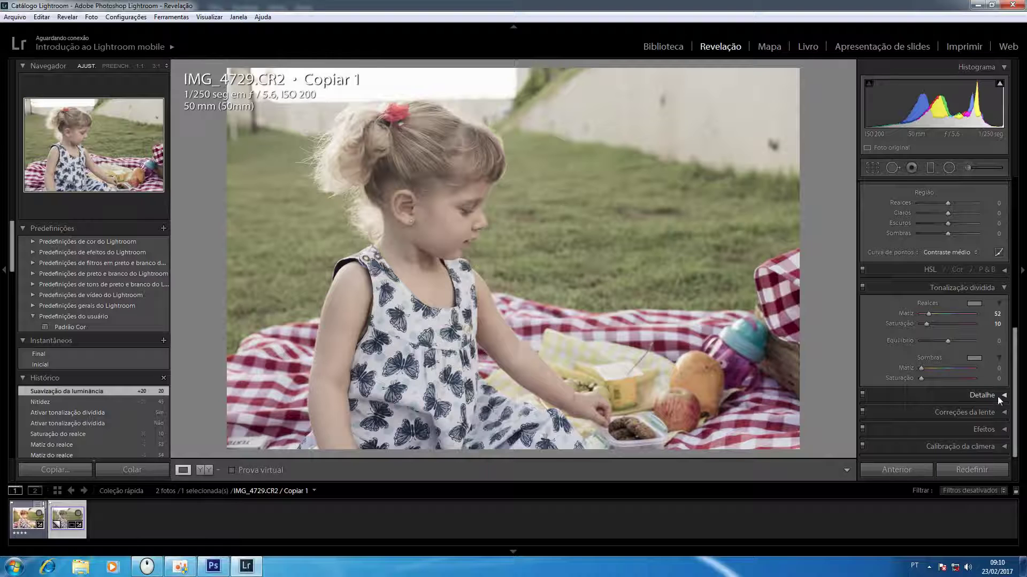
Darken the photo's edges with a post-crop vignette of intensity -15, trying lighter and darker amounts
{"action": "left_click", "coordinate": [992, 428]}
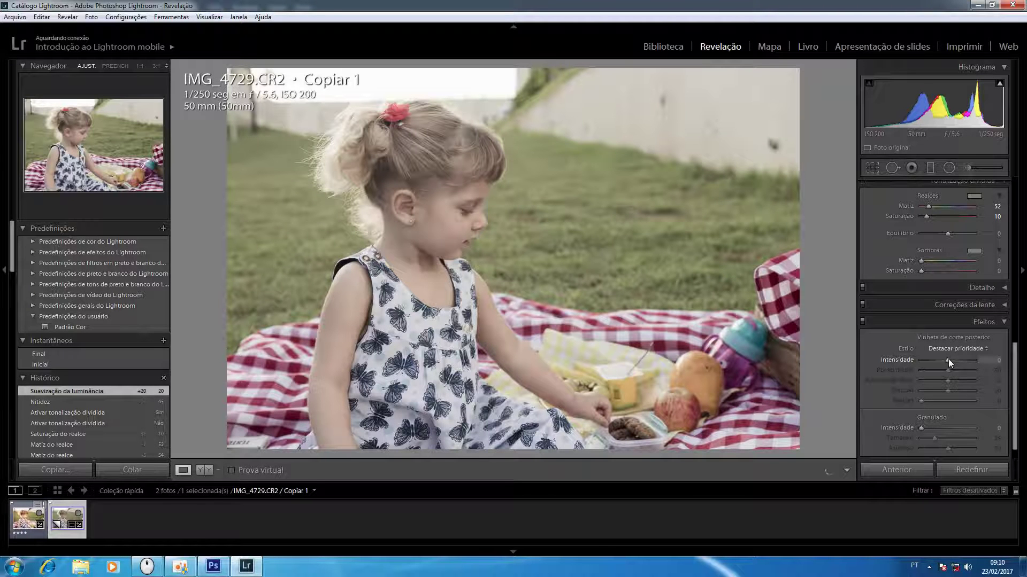
{"action": "left_click_drag", "start_coordinate": [949, 360], "coordinate": [951, 362]}
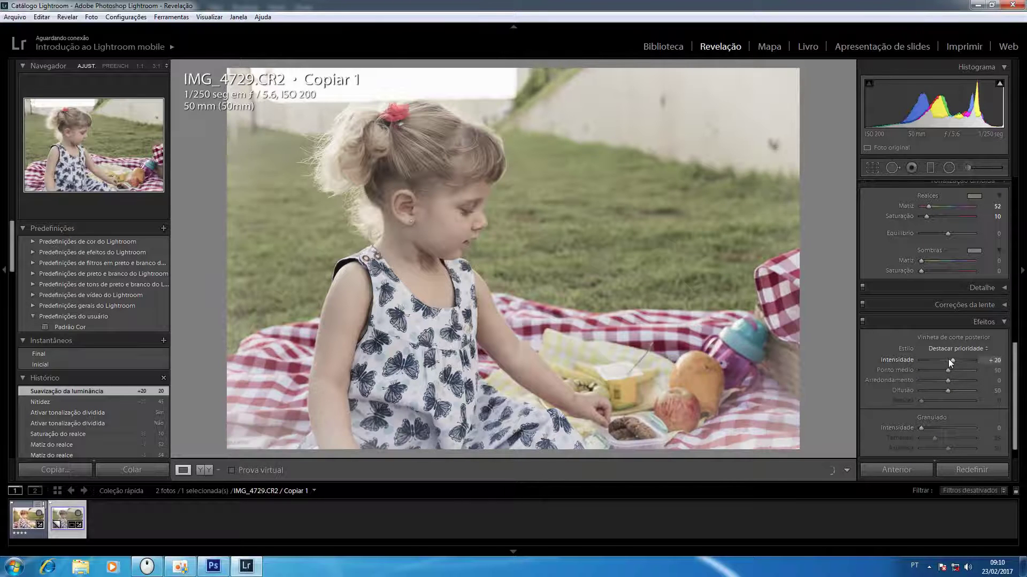
{"action": "key", "text": "Down"}
{"action": "key", "text": "Down"}
{"action": "key", "text": "Down"}
{"action": "key", "text": "Down"}
{"action": "key", "text": "Down"}
{"action": "key", "text": "Down"}
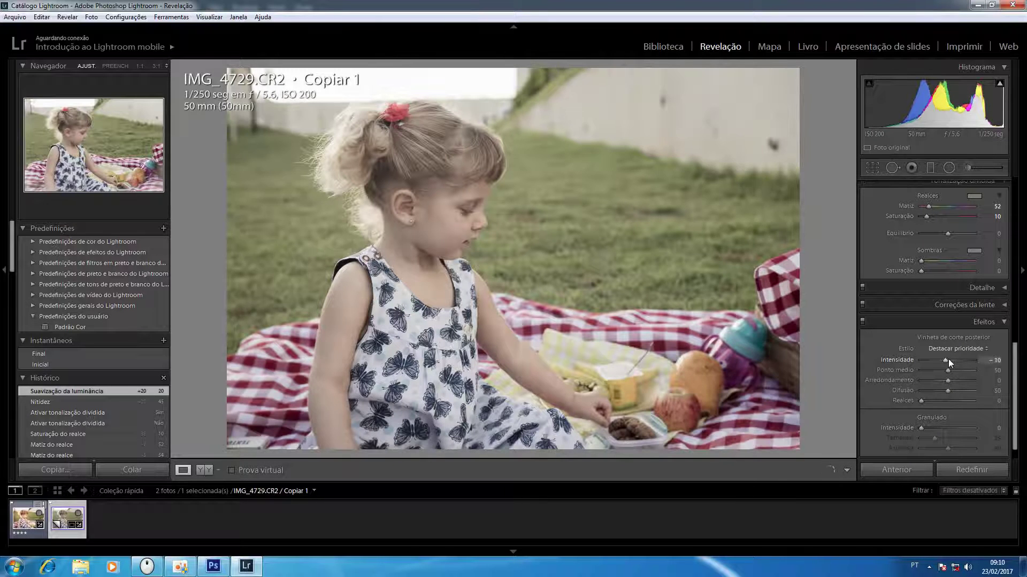
{"action": "key", "text": "Down"}
{"action": "key", "text": "Down"}
{"action": "key", "text": "Down"}
{"action": "key", "text": "Down"}
{"action": "key", "text": "Down"}
{"action": "key", "text": "Down"}
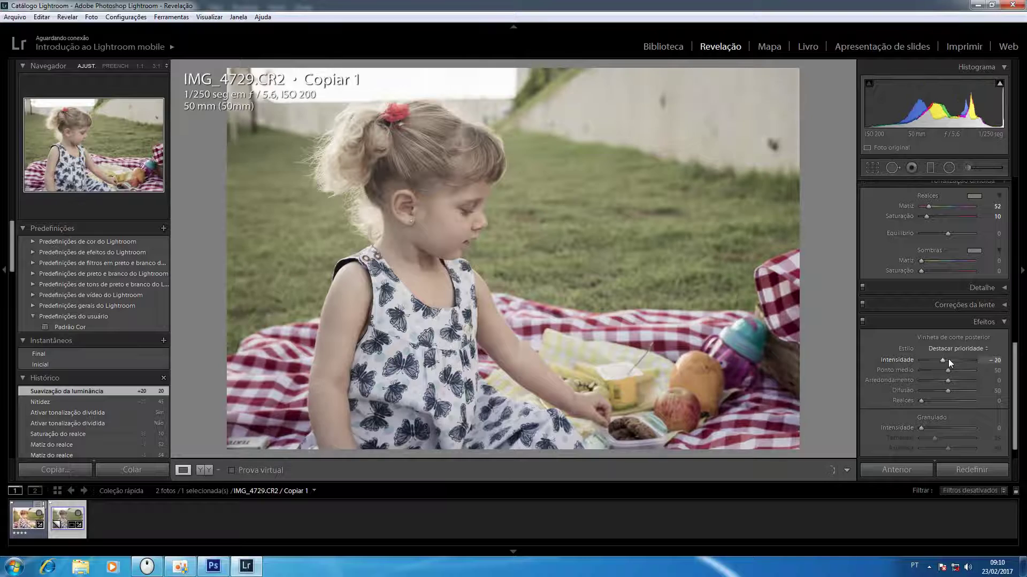
{"action": "key", "text": "Up"}
{"action": "key", "text": "Up"}
{"action": "key", "text": "Up"}
{"action": "key", "text": "Up"}
{"action": "key", "text": "Up"}
{"action": "key", "text": "Up"}
{"action": "key", "text": "Up"}
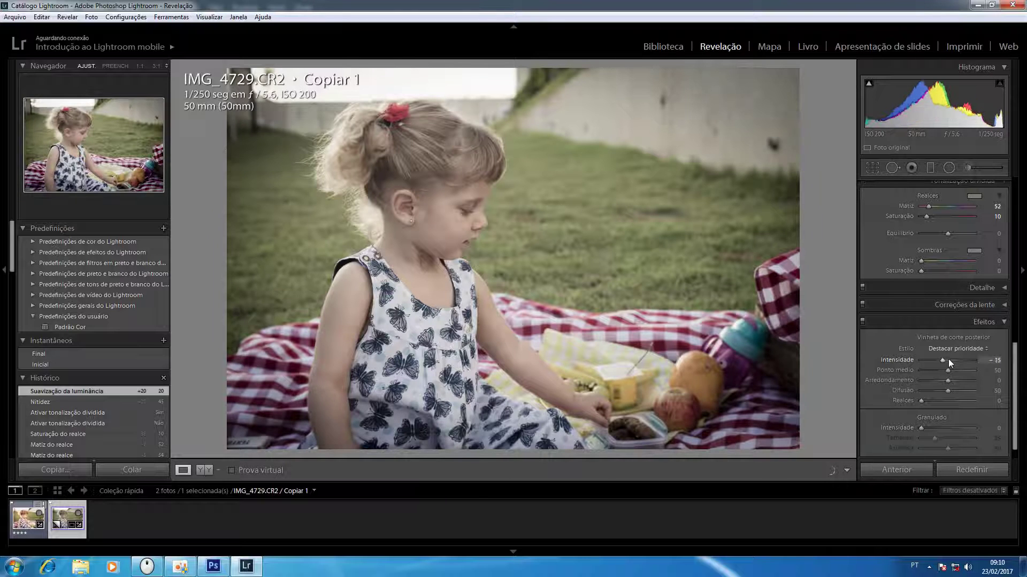
{"action": "key", "text": "Down"}
{"action": "key", "text": "Down"}
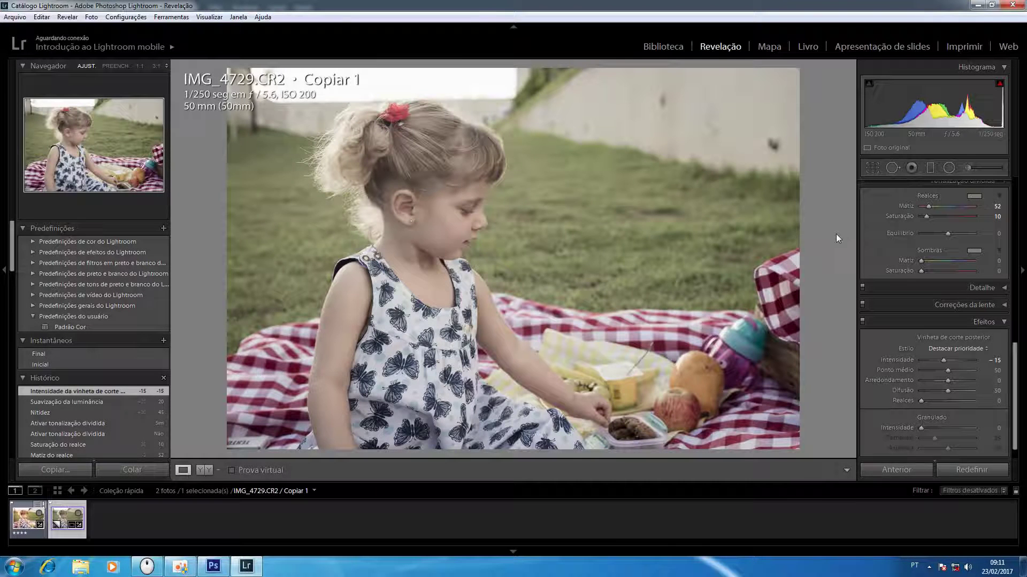
Open the edited virtual copy from the library in Photoshop and duplicate its background layer
{"action": "key", "text": "g"}
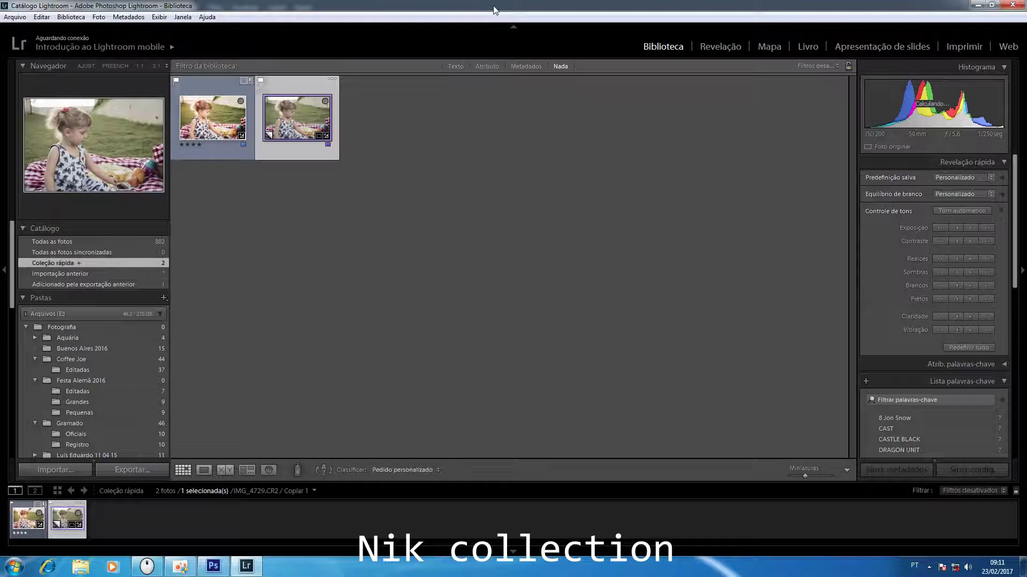
{"action": "right_click", "coordinate": [288, 127]}
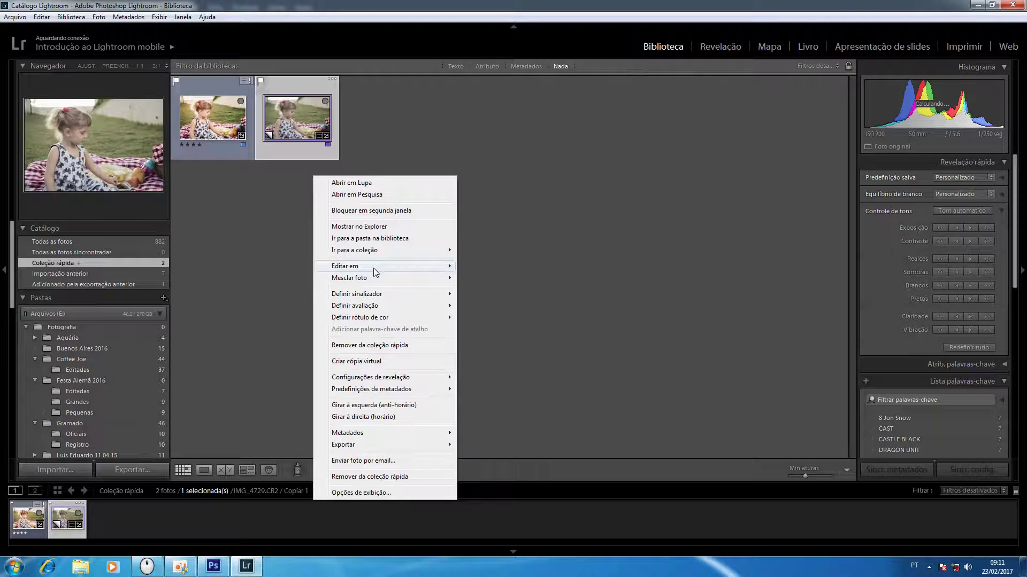
{"action": "mouse_move", "coordinate": [373, 268]}
{"action": "left_click", "coordinate": [501, 265]}
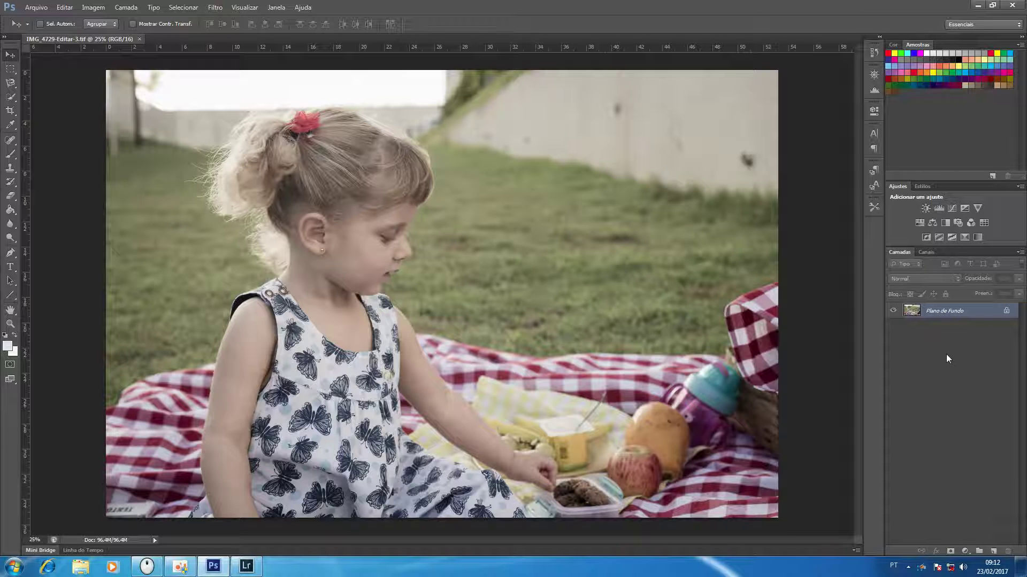
{"action": "key", "text": "ctrl+j"}
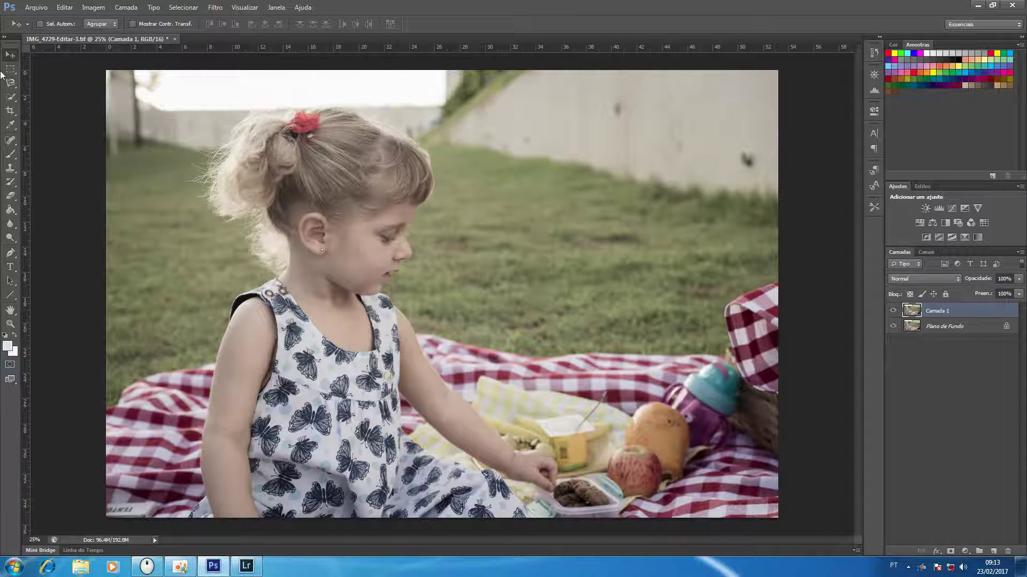
Select the blown-out white sky area above the child with the Quick Selection tool
{"action": "left_click", "coordinate": [13, 96]}
{"action": "left_click", "coordinate": [53, 96]}
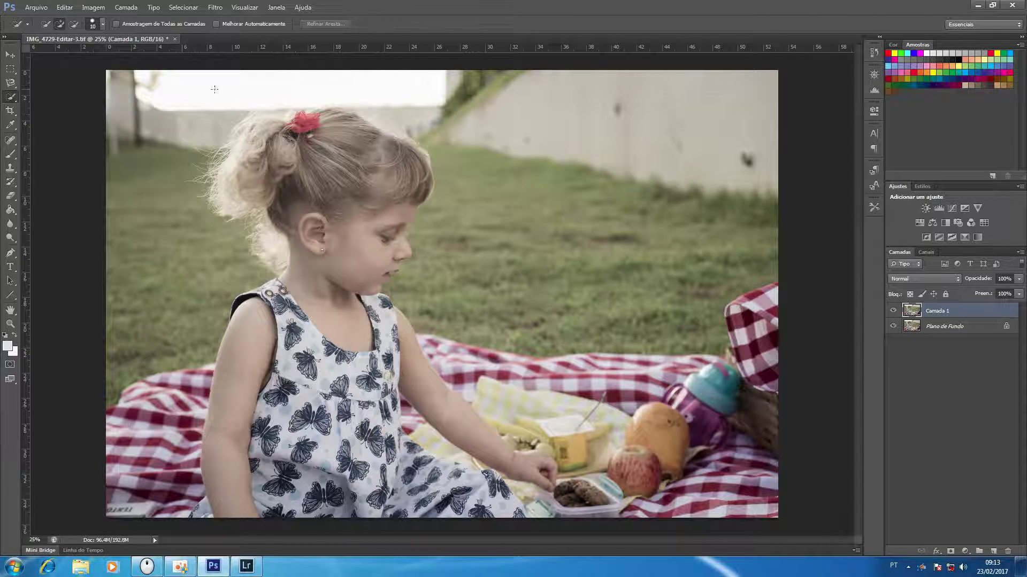
{"action": "left_click_drag", "start_coordinate": [182, 86], "coordinate": [270, 89]}
{"action": "mouse_move", "coordinate": [367, 87]}
{"action": "left_mouse_down"}
{"action": "mouse_move", "coordinate": [405, 92]}
{"action": "mouse_move", "coordinate": [398, 72]}
{"action": "mouse_move", "coordinate": [324, 100]}
{"action": "mouse_move", "coordinate": [305, 90]}
{"action": "left_mouse_up"}
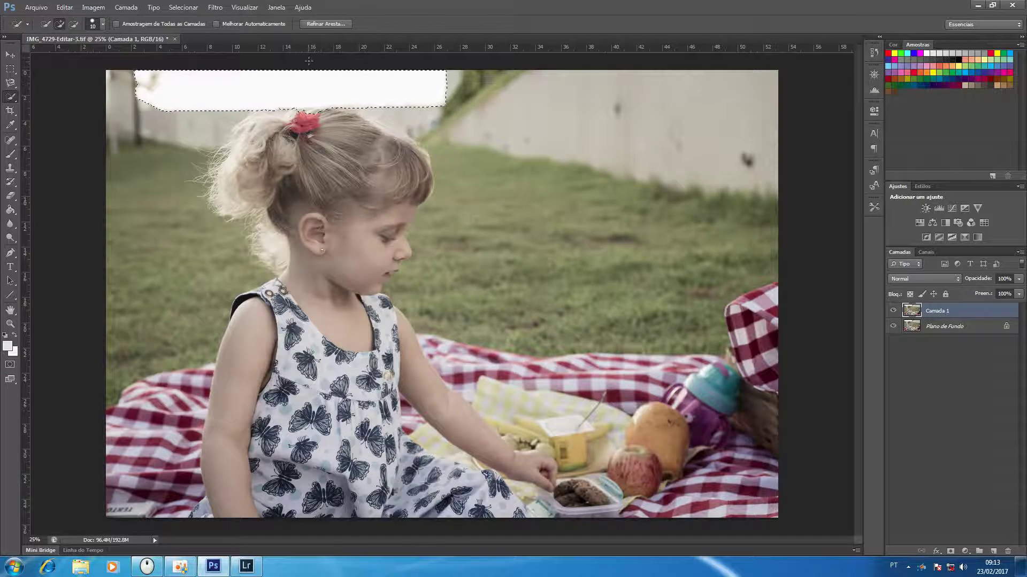
Refine the edge of the sky selection with a feather (Difusão) of about 9.7 px, output as a selection
{"action": "left_click", "coordinate": [323, 25]}
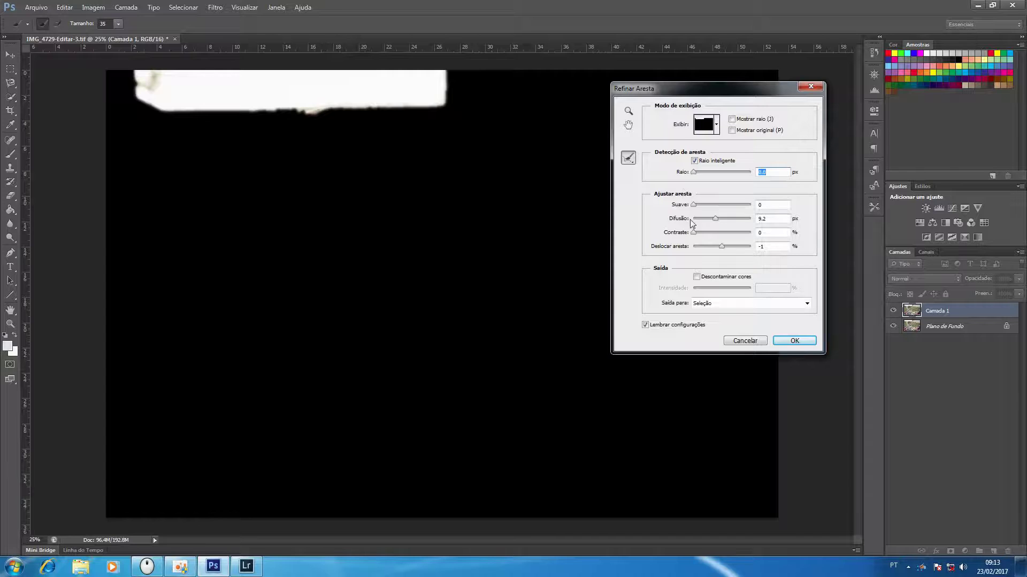
{"action": "left_click_drag", "start_coordinate": [716, 222], "coordinate": [690, 219]}
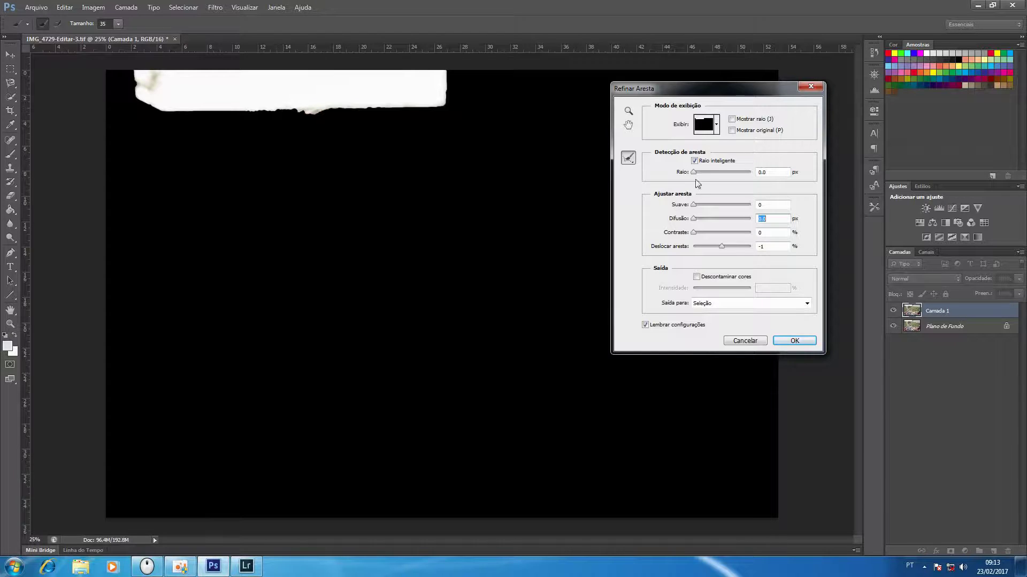
{"action": "left_click_drag", "start_coordinate": [696, 224], "coordinate": [717, 222]}
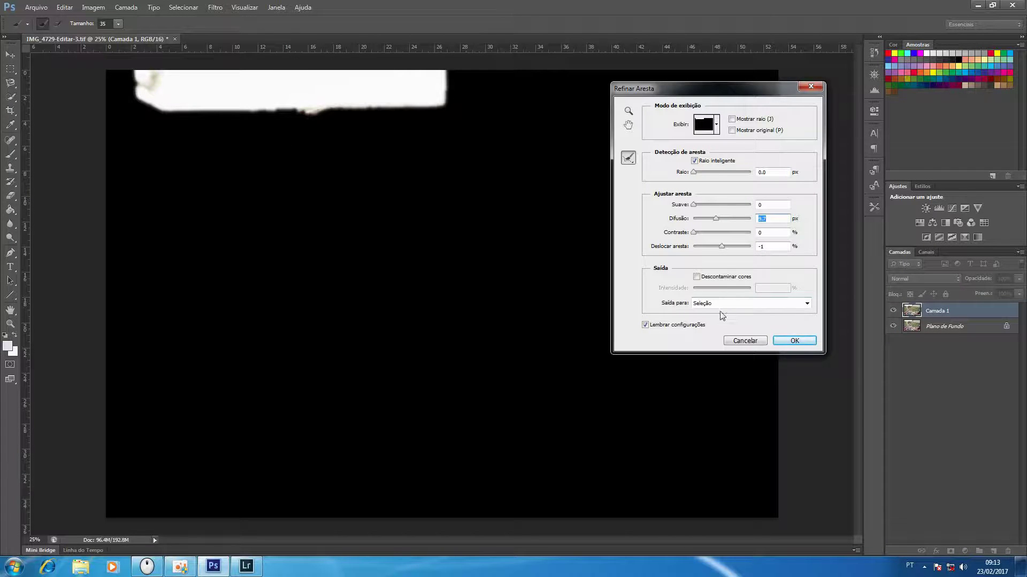
{"action": "left_click", "coordinate": [808, 343]}
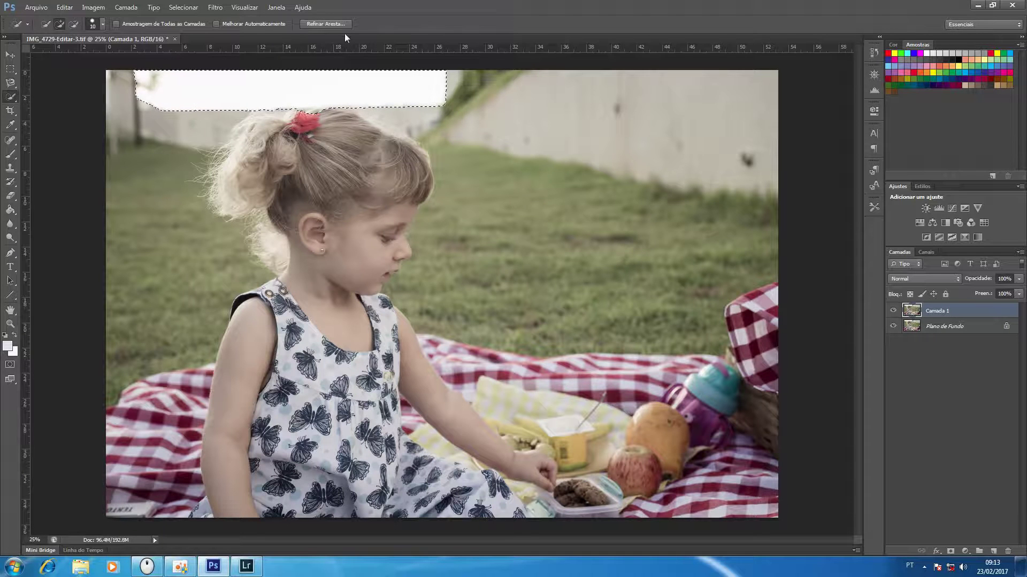
Darken the selected sky with a Brightness/Contrast adjustment layer set to brightness -20
{"action": "left_click", "coordinate": [925, 208]}
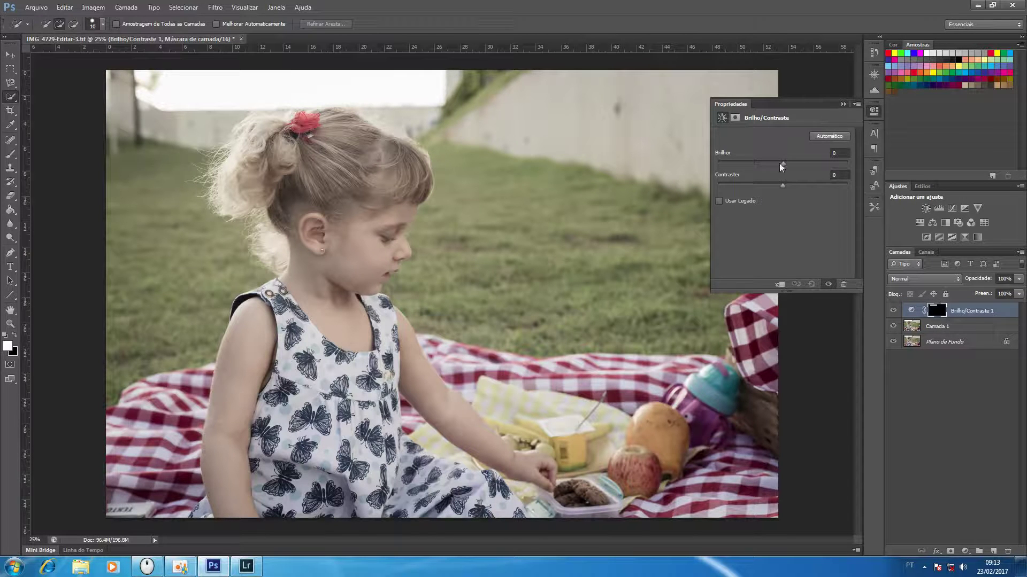
{"action": "left_click_drag", "start_coordinate": [780, 164], "coordinate": [749, 155]}
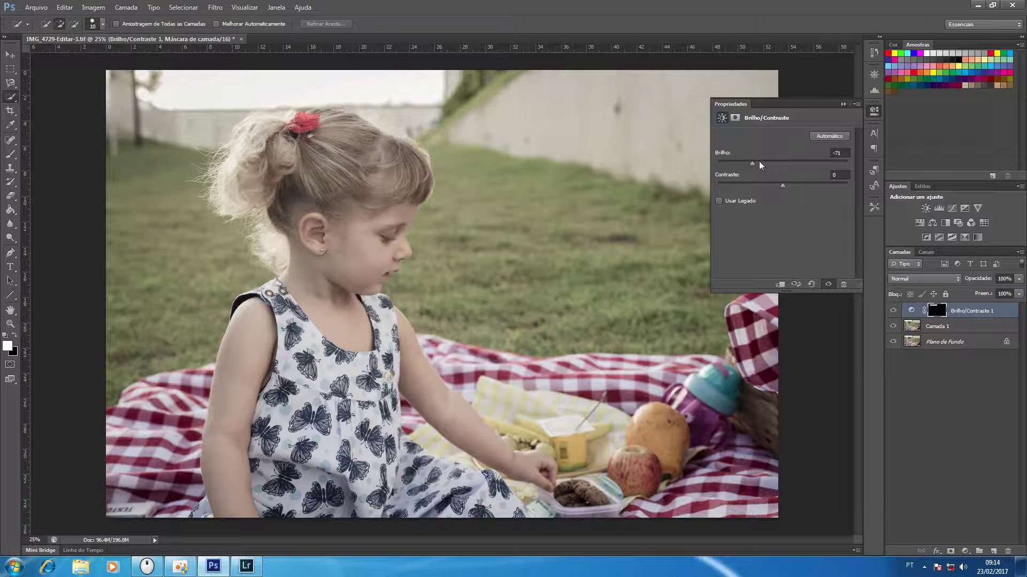
{"action": "left_click_drag", "start_coordinate": [752, 165], "coordinate": [775, 169]}
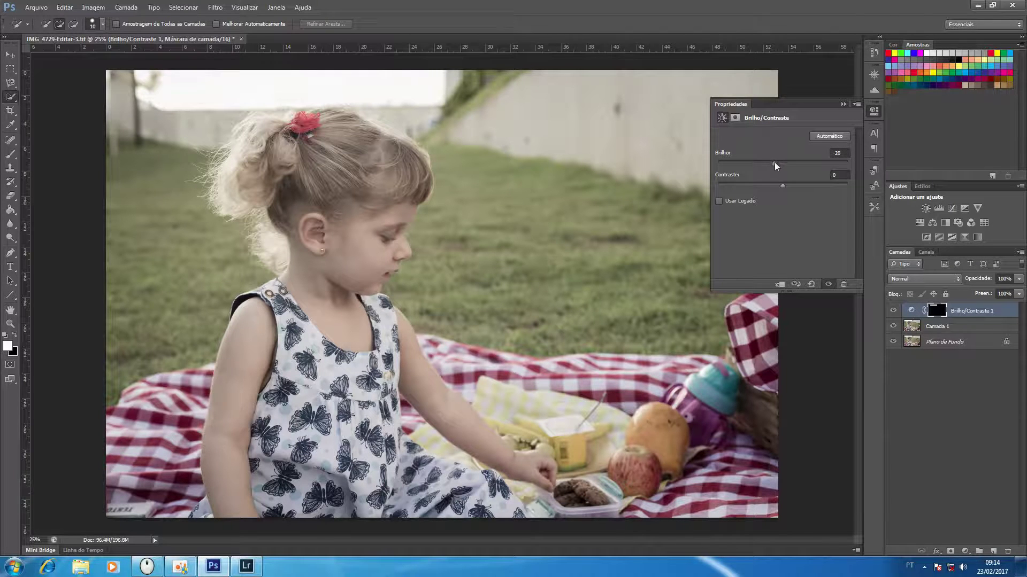
{"action": "left_click", "coordinate": [842, 105]}
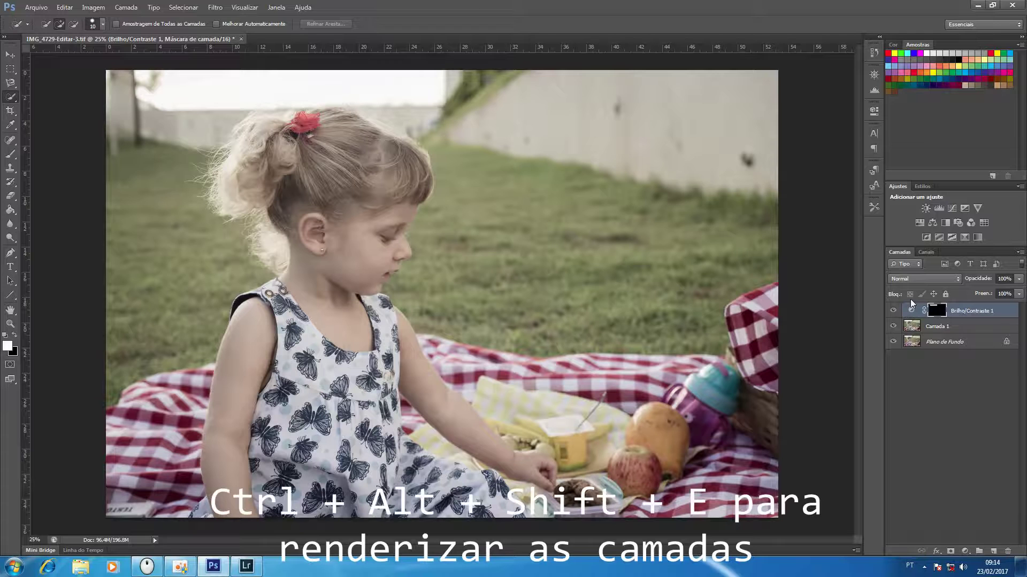
Stamp all visible layers into a new top layer and toggle the visibility of the layers beneath it
{"action": "key", "text": "ctrl+alt+shift+e"}
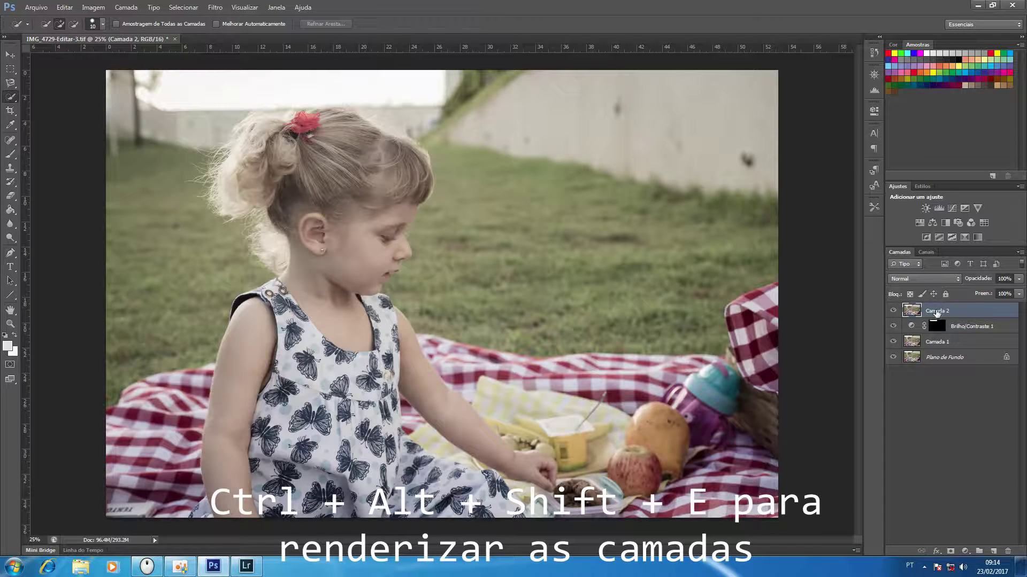
{"action": "left_click", "coordinate": [893, 326]}
{"action": "left_click", "coordinate": [893, 357]}
{"action": "left_click", "coordinate": [892, 326]}
{"action": "left_click", "coordinate": [893, 357]}
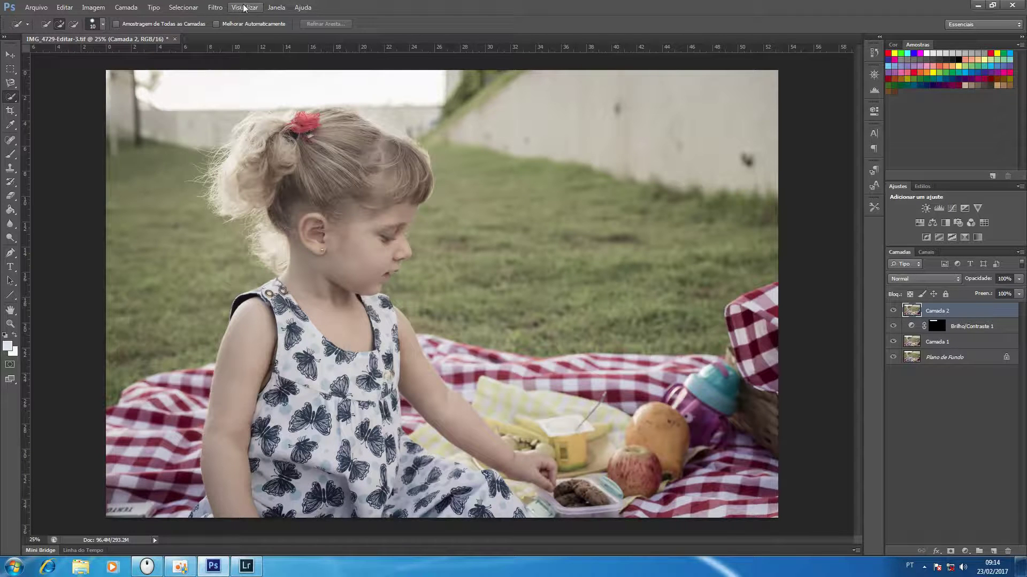
Open the merged layer Camada 2 in the Nik Collection filter Analog Efex Pro 2
{"action": "left_click", "coordinate": [216, 8]}
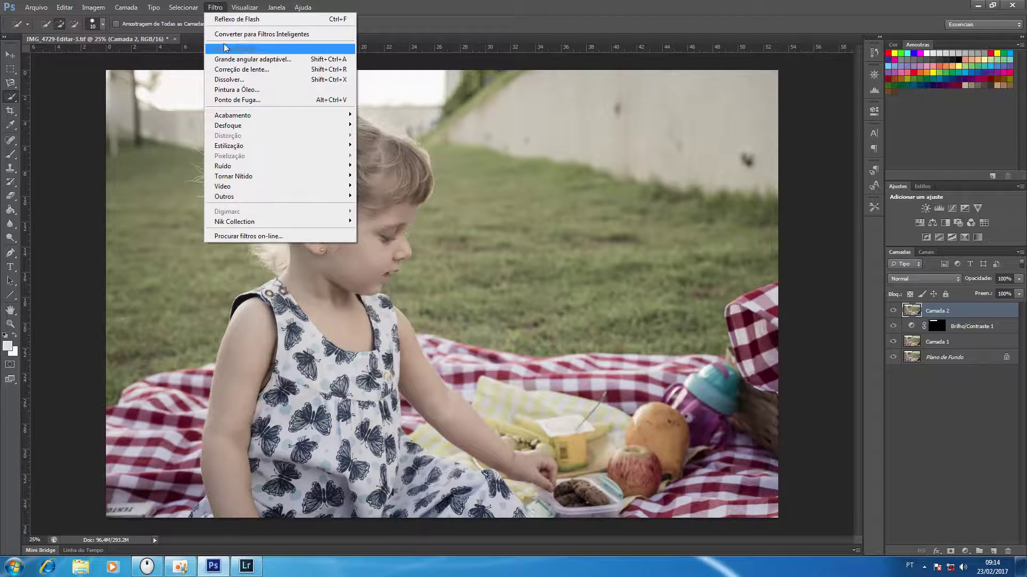
{"action": "mouse_move", "coordinate": [297, 221]}
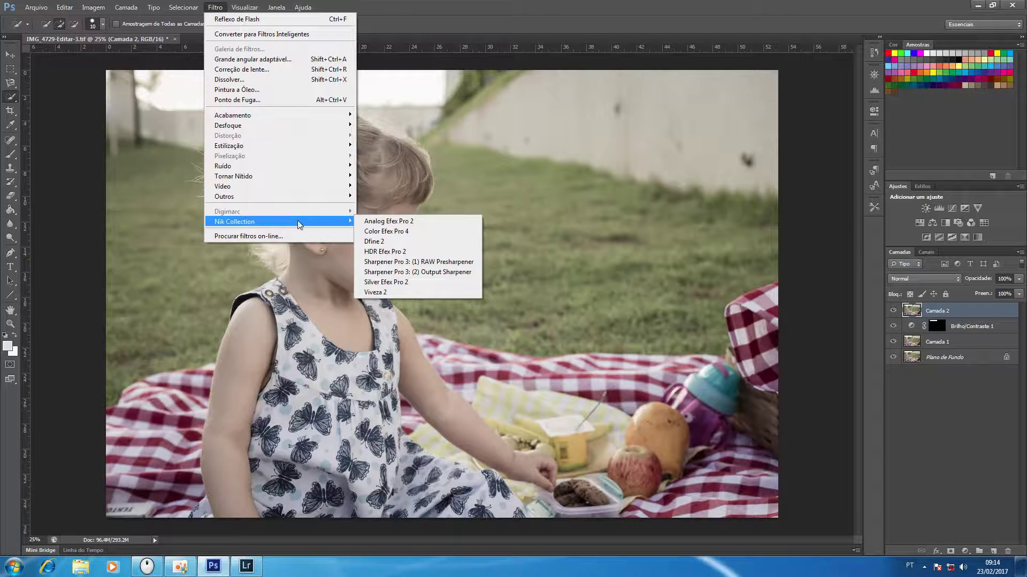
{"action": "left_click", "coordinate": [378, 224]}
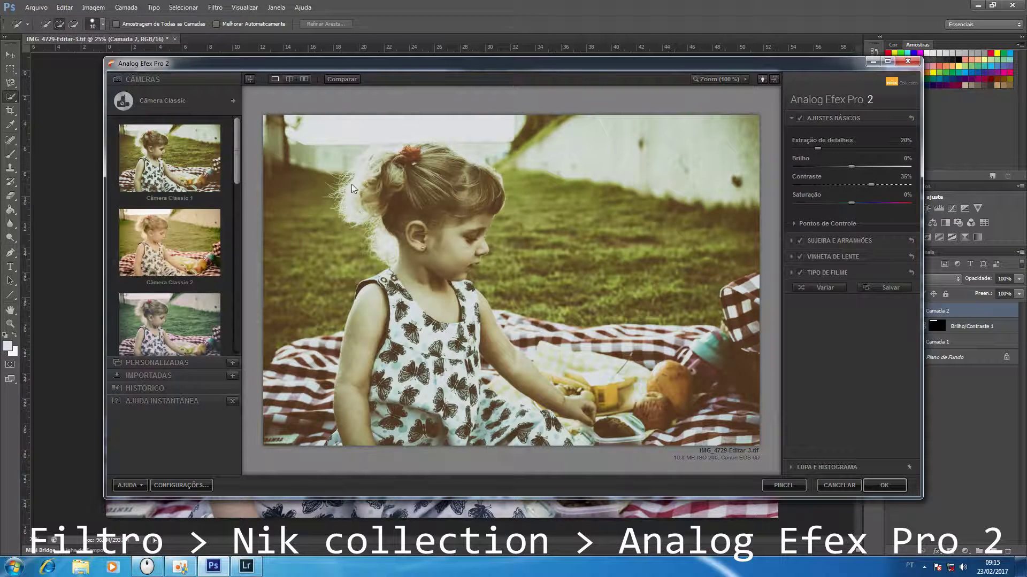
Apply a Vazamentos claros light leak in the Suave style with the round dark-red glow, placed over the girl's hair, at 20% intensity
{"action": "left_click", "coordinate": [178, 236]}
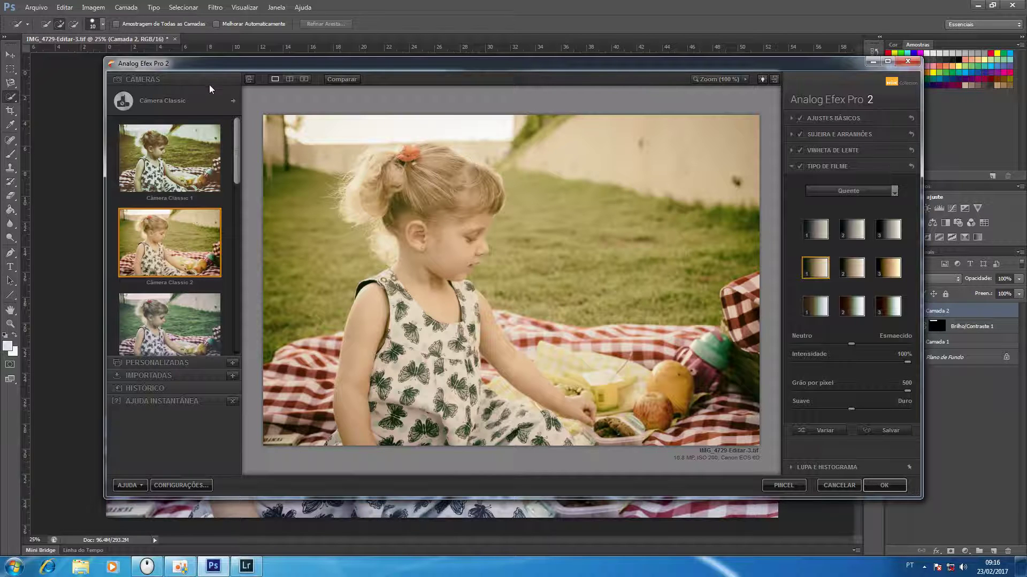
{"action": "left_click", "coordinate": [231, 99]}
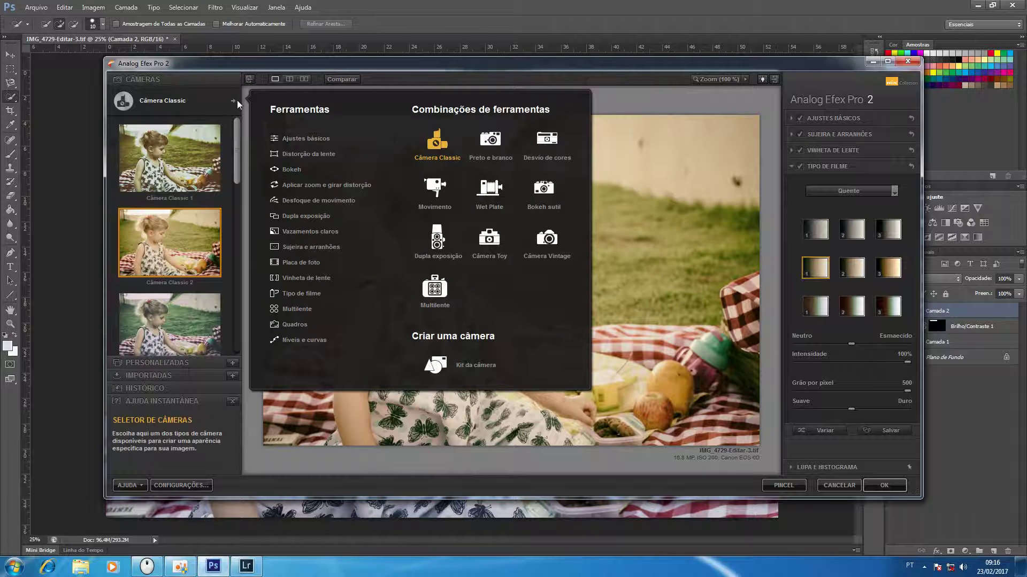
{"action": "left_click", "coordinate": [315, 230]}
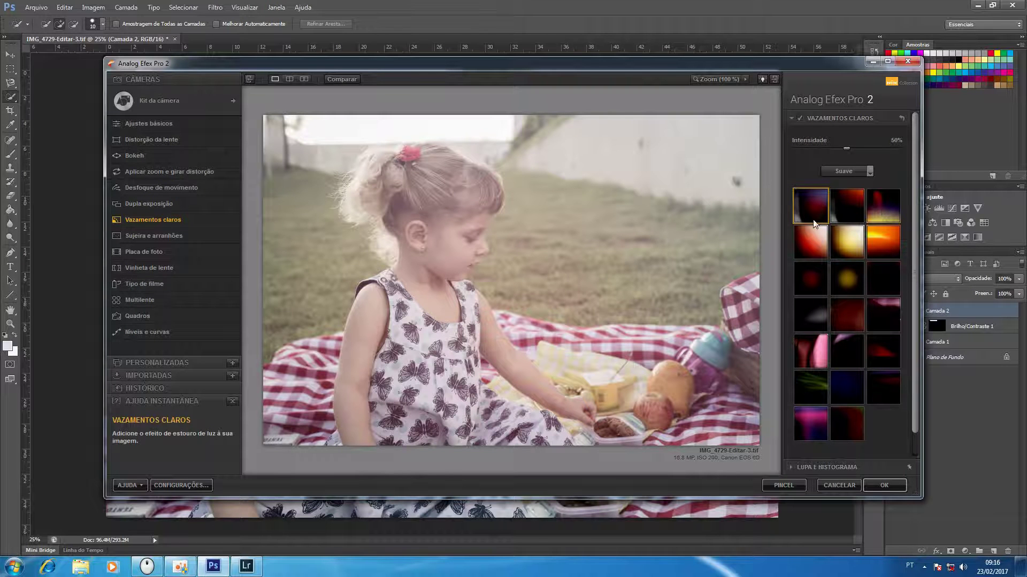
{"action": "left_click", "coordinate": [813, 275]}
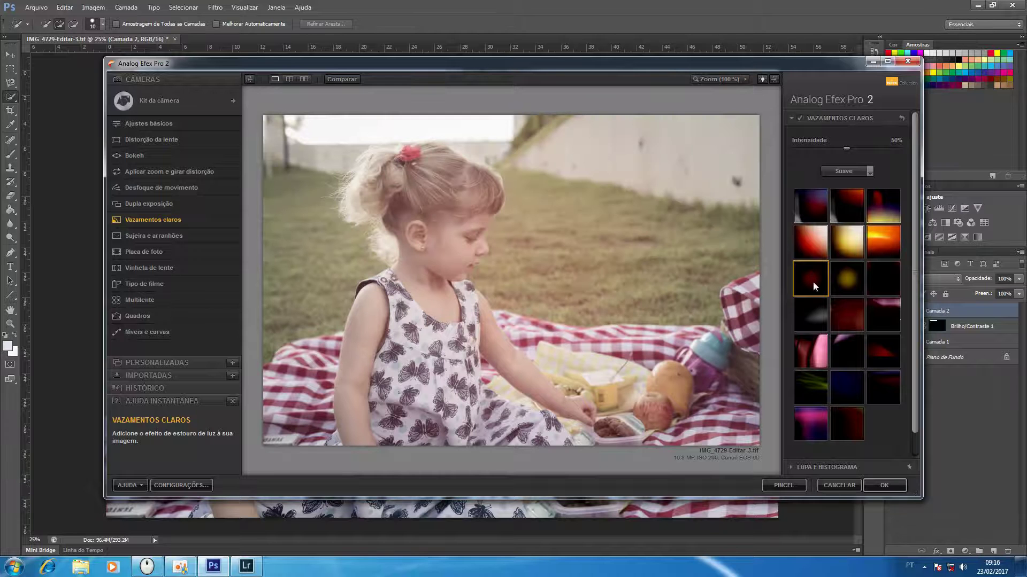
{"action": "left_click_drag", "start_coordinate": [513, 282], "coordinate": [376, 196]}
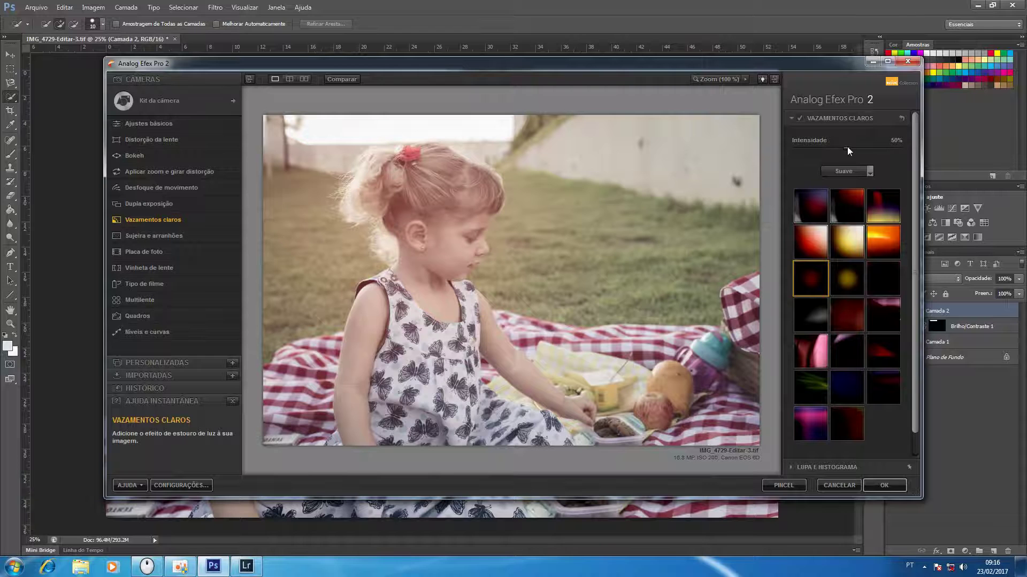
{"action": "mouse_move", "coordinate": [832, 146]}
{"action": "left_mouse_down"}
{"action": "mouse_move", "coordinate": [803, 146]}
{"action": "mouse_move", "coordinate": [817, 147]}
{"action": "left_mouse_up"}
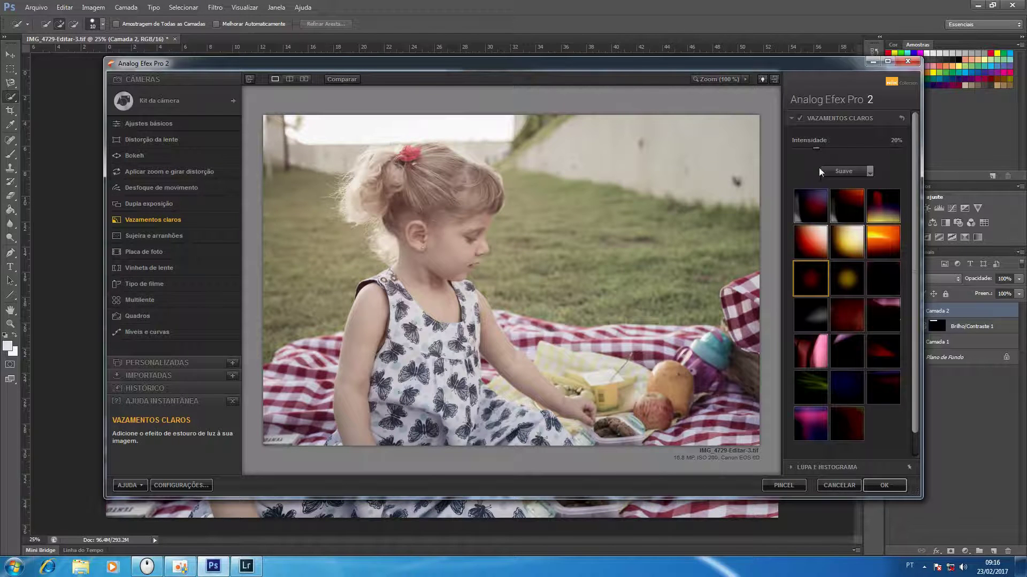
{"action": "left_click", "coordinate": [892, 485]}
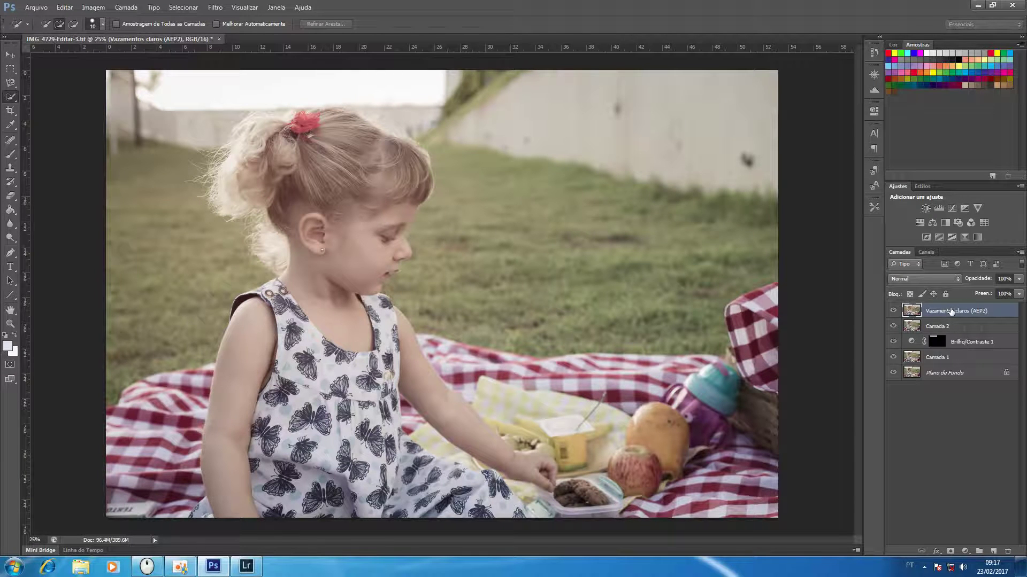
Duplicate the light leak layer and add a Reflexo de Flash with the 50-300mm Zoom lens on the grass behind the girl's hair
{"action": "mouse_move", "coordinate": [980, 282]}
{"action": "left_mouse_down"}
{"action": "mouse_move", "coordinate": [961, 282]}
{"action": "mouse_move", "coordinate": [984, 274]}
{"action": "left_mouse_up"}
{"action": "key", "text": "ctrl+j"}
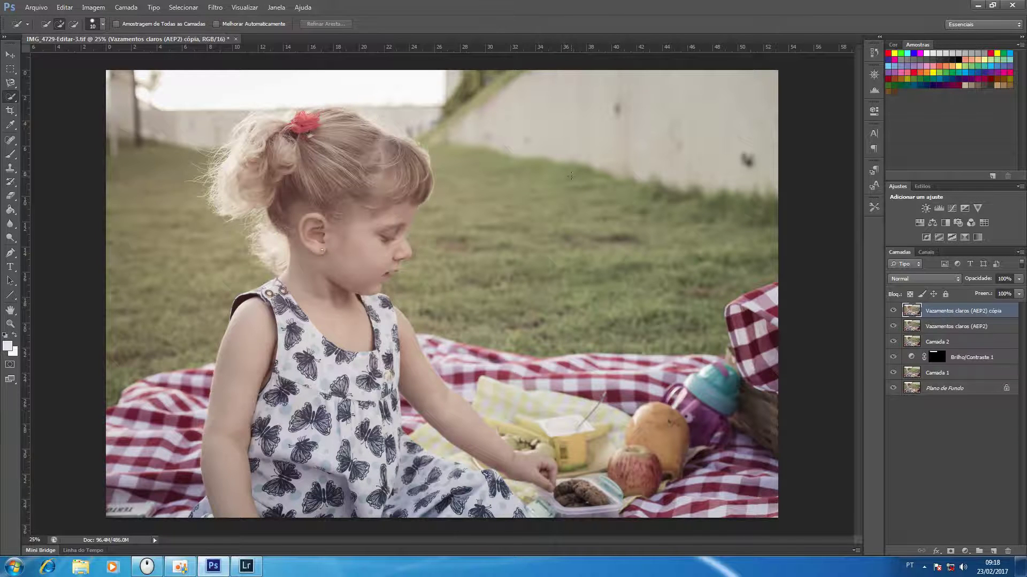
{"action": "left_click", "coordinate": [215, 6]}
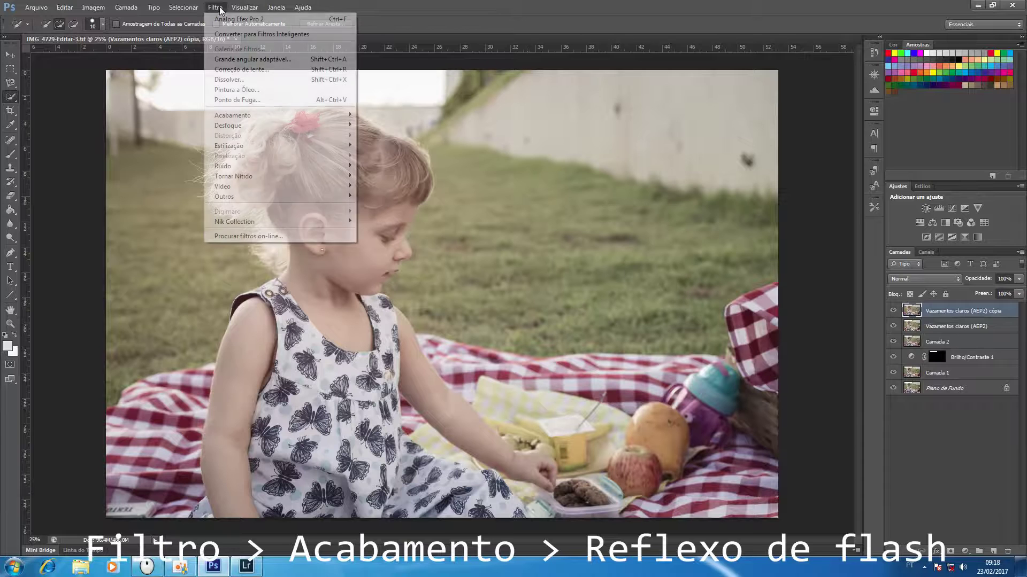
{"action": "mouse_move", "coordinate": [282, 115]}
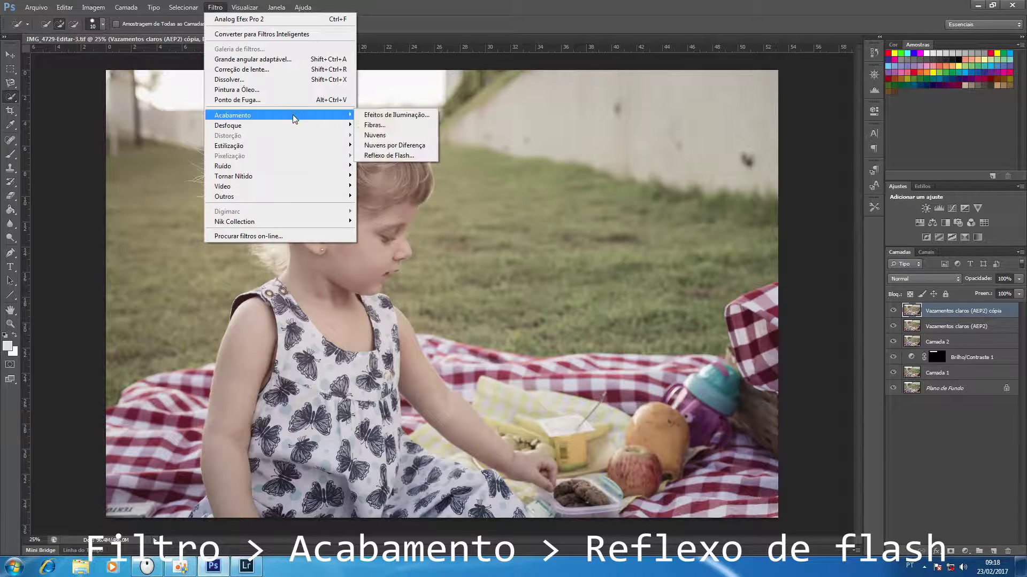
{"action": "left_click", "coordinate": [403, 156]}
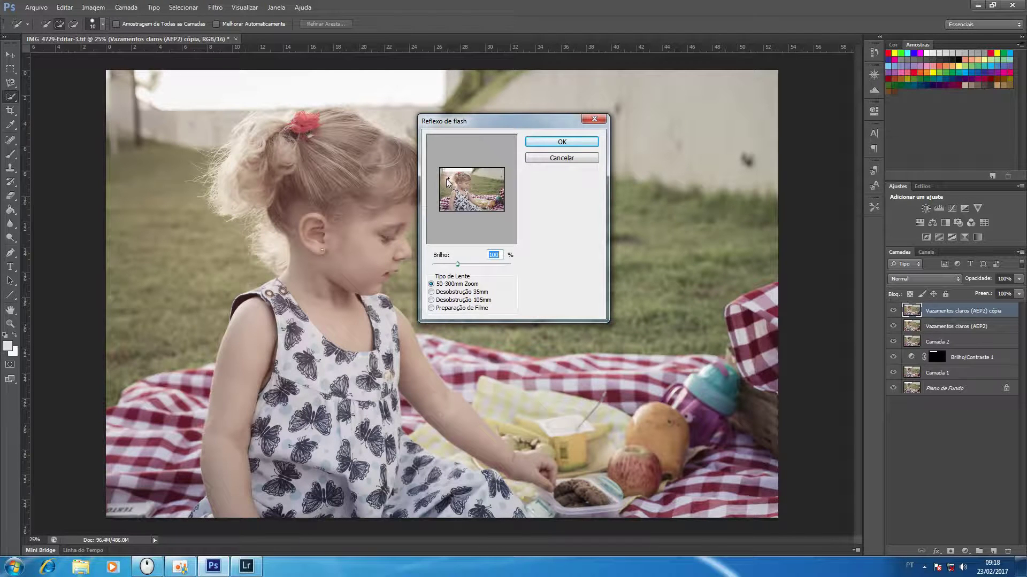
{"action": "left_click_drag", "start_coordinate": [447, 182], "coordinate": [469, 190]}
{"action": "left_click", "coordinate": [540, 141]}
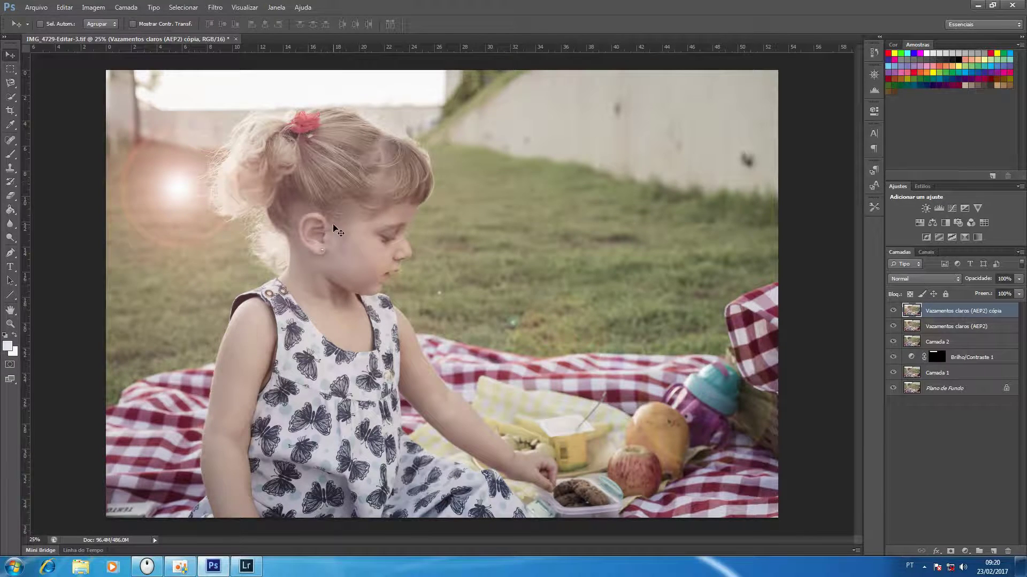
Set the flare layer's opacity to 54% and mask out its stray reflections on the grass and blanket with a 1600 px black brush
{"action": "mouse_move", "coordinate": [981, 285]}
{"action": "left_mouse_down"}
{"action": "mouse_move", "coordinate": [960, 277]}
{"action": "mouse_move", "coordinate": [972, 279]}
{"action": "left_mouse_up"}
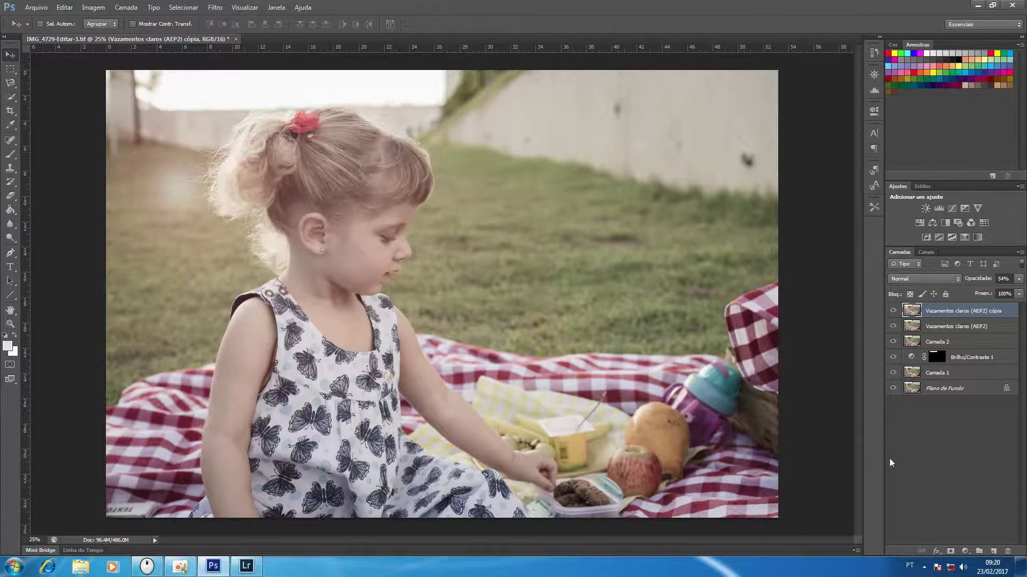
{"action": "left_click", "coordinate": [950, 551]}
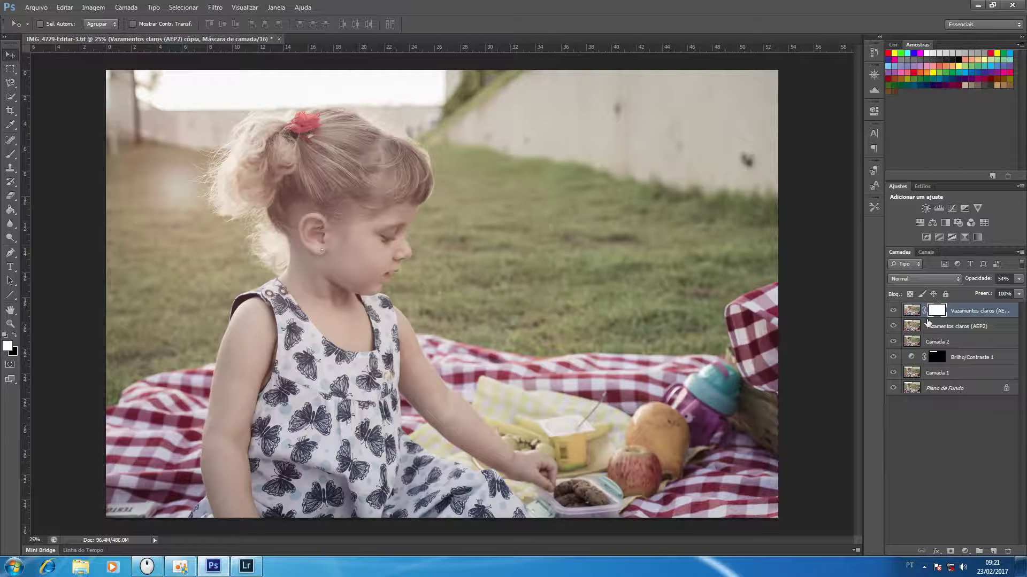
{"action": "key", "text": "b"}
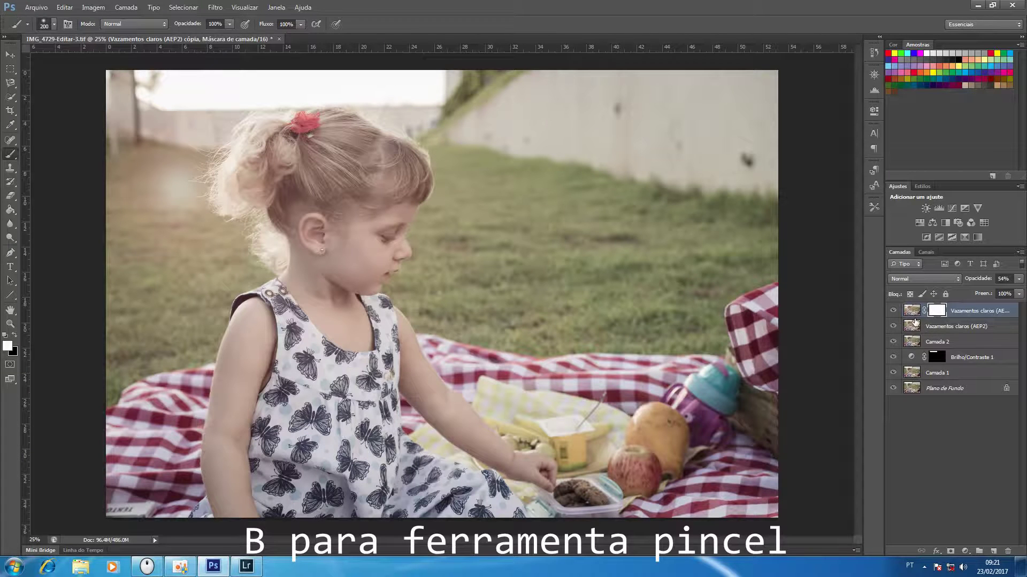
{"action": "key", "text": "x"}
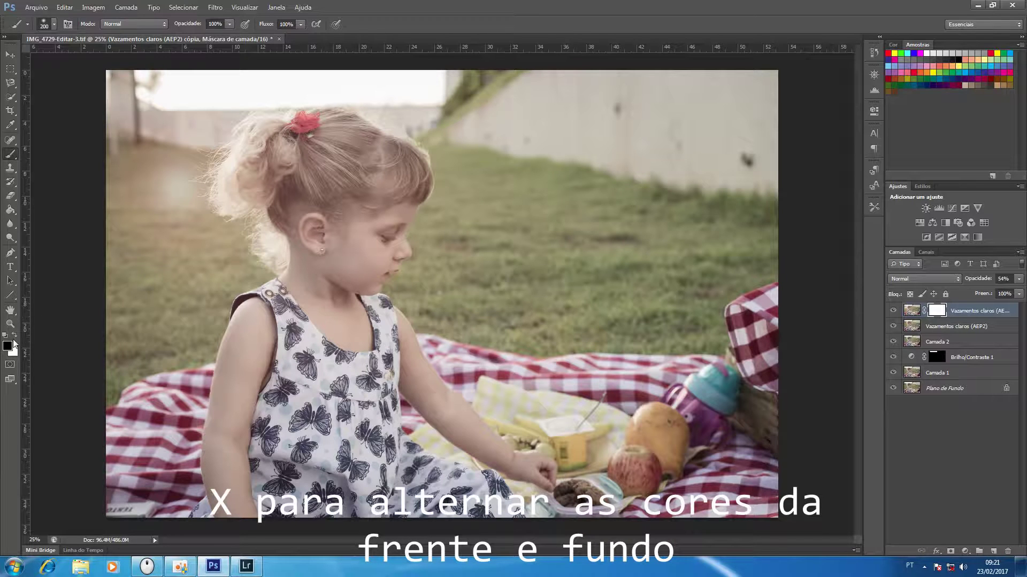
{"action": "key", "text": "bracketright"}
{"action": "key", "text": "bracketright"}
{"action": "key", "text": "bracketright"}
{"action": "key", "text": "bracketright"}
{"action": "key", "text": "bracketright"}
{"action": "key", "text": "bracketright"}
{"action": "key", "text": "bracketright"}
{"action": "key", "text": "bracketright"}
{"action": "key", "text": "bracketright"}
{"action": "key", "text": "bracketright"}
{"action": "key", "text": "bracketright"}
{"action": "key", "text": "bracketright"}
{"action": "key", "text": "bracketright"}
{"action": "key", "text": "bracketright"}
{"action": "key", "text": "bracketright"}
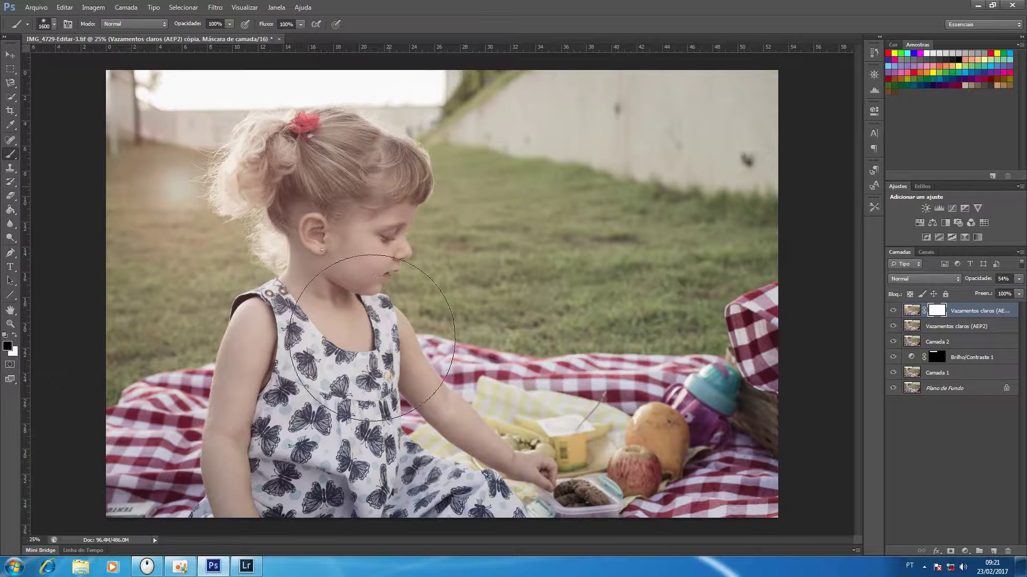
{"action": "mouse_move", "coordinate": [557, 289]}
{"action": "left_mouse_down"}
{"action": "mouse_move", "coordinate": [581, 288]}
{"action": "mouse_move", "coordinate": [584, 300]}
{"action": "mouse_move", "coordinate": [575, 240]}
{"action": "left_mouse_up"}
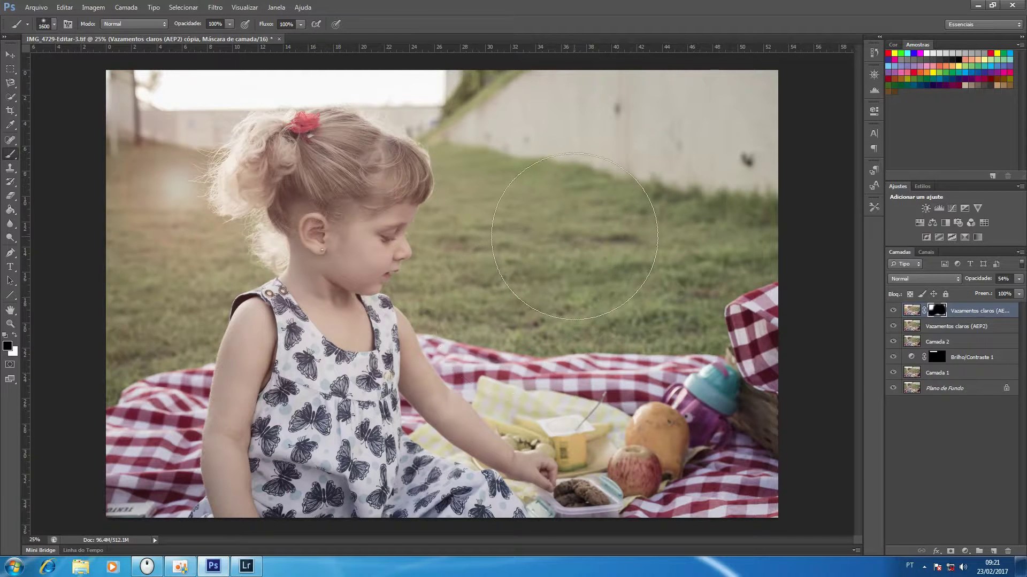
Compare the flare layer with its mask disabled and enabled
{"action": "left_click", "coordinate": [932, 308], "text": "shift"}
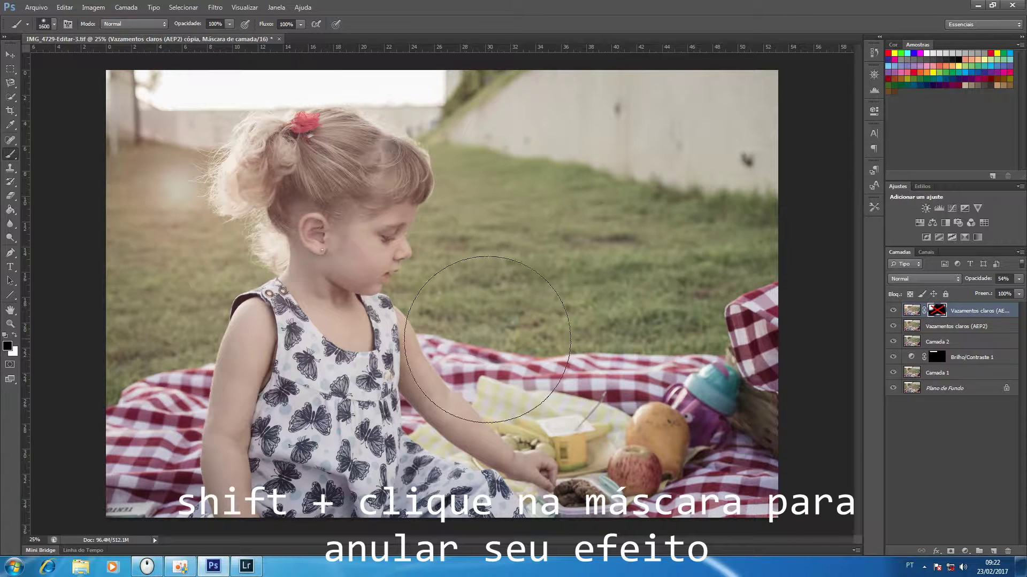
{"action": "left_click", "coordinate": [937, 312], "text": "shift"}
{"action": "left_click", "coordinate": [937, 311], "text": "shift"}
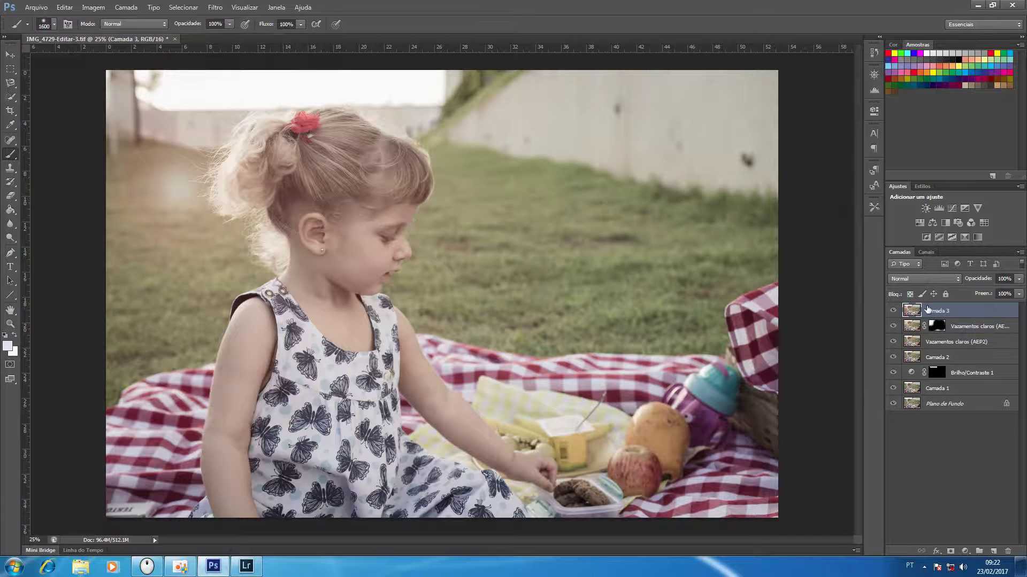
Open the merged layer Camada 3 in Color Efex Pro 4 and choose the Sunlight filter
{"action": "left_click", "coordinate": [218, 5]}
{"action": "mouse_move", "coordinate": [327, 223]}
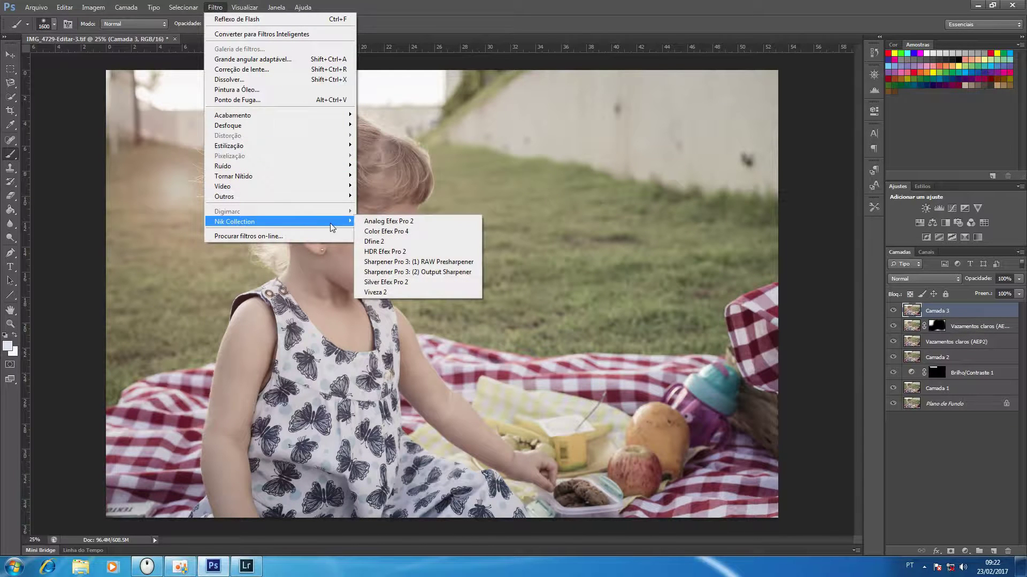
{"action": "left_click", "coordinate": [382, 231]}
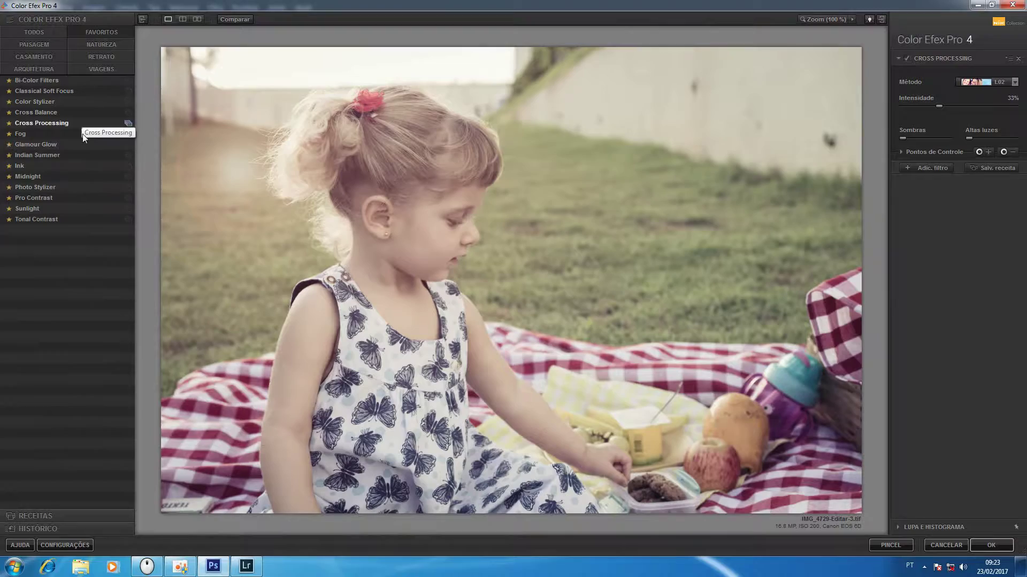
{"action": "left_click", "coordinate": [76, 208]}
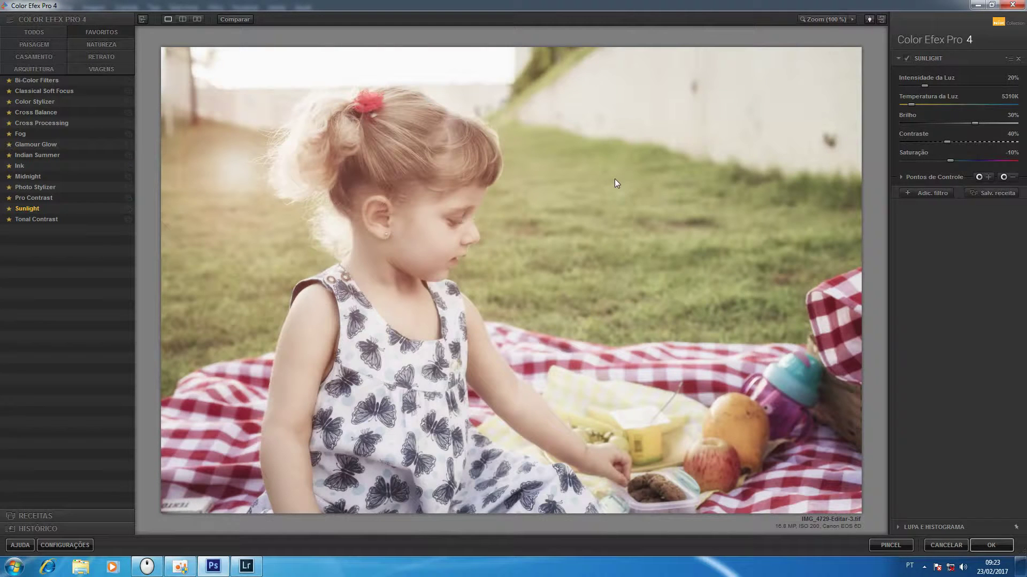
Apply Sunlight with Intensidade da Luz at 11% and Brilho at 14%, and lower the resulting layer's opacity to 90%
{"action": "left_click", "coordinate": [907, 58]}
{"action": "left_click", "coordinate": [907, 58]}
{"action": "left_click", "coordinate": [900, 85]}
{"action": "left_click", "coordinate": [966, 123]}
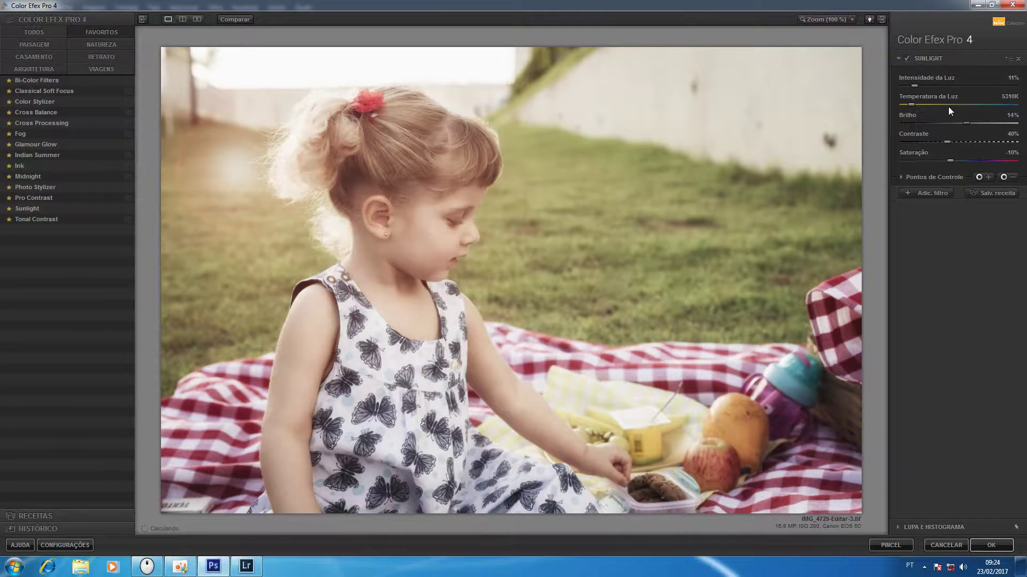
{"action": "left_click", "coordinate": [905, 60]}
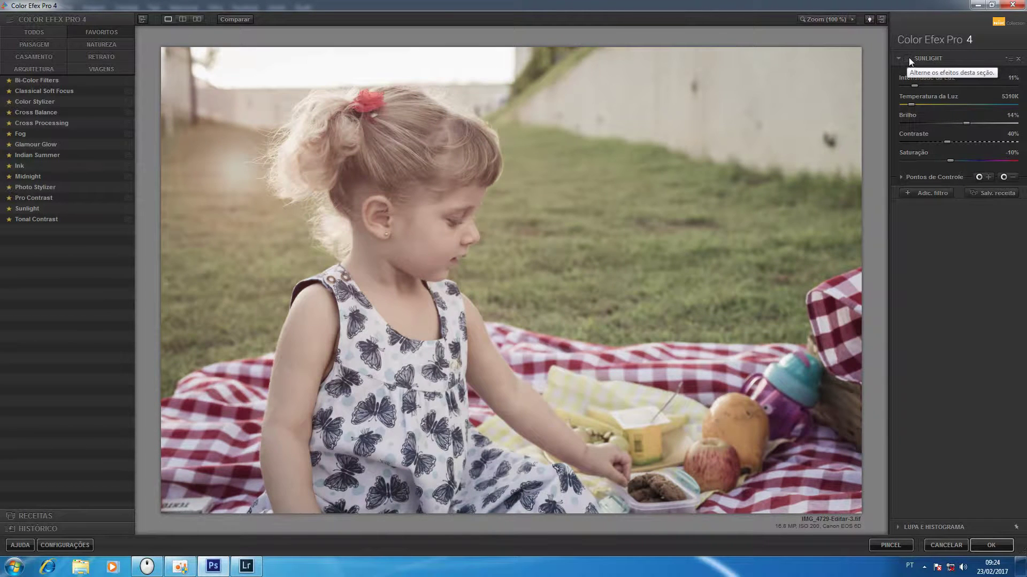
{"action": "left_click", "coordinate": [906, 57]}
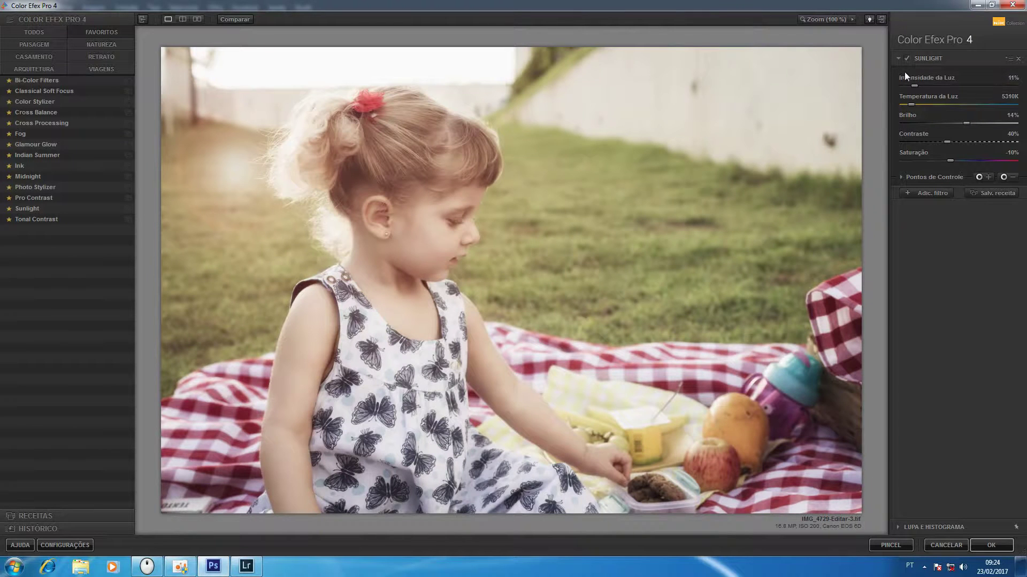
{"action": "left_click", "coordinate": [992, 545]}
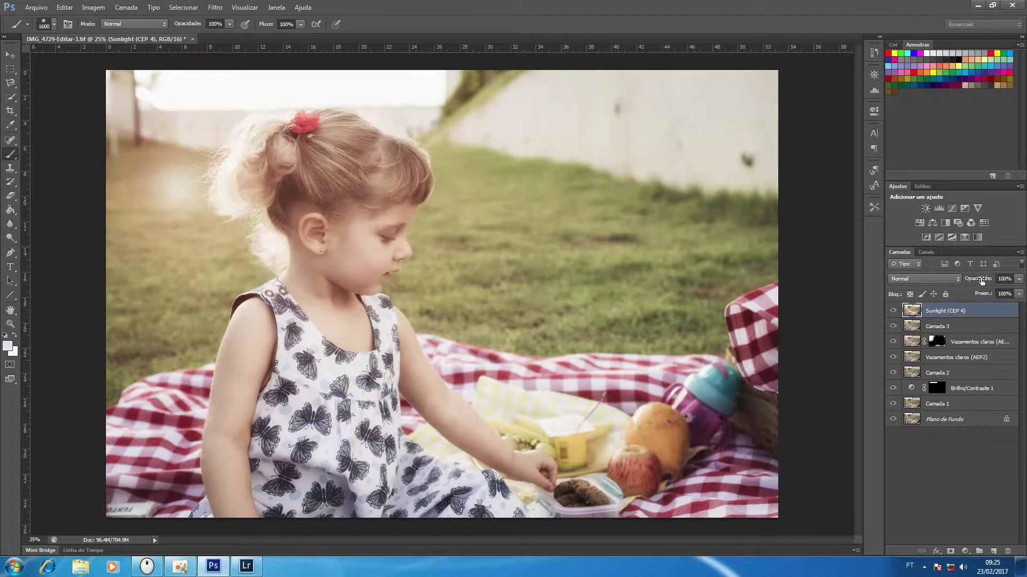
{"action": "left_click_drag", "start_coordinate": [986, 280], "coordinate": [983, 280]}
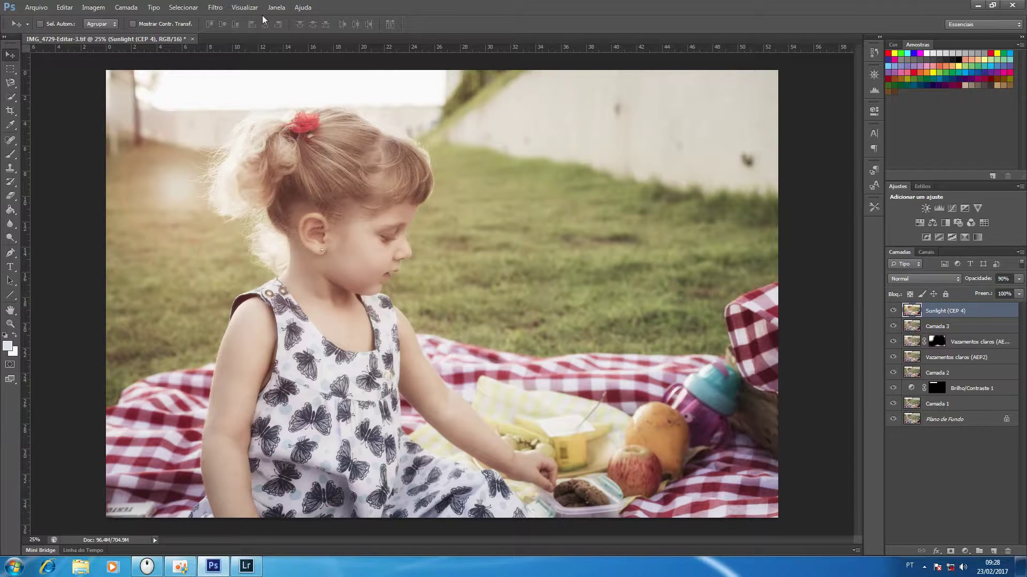
Open the Sunlight layer in Color Efex Pro 4 and choose the Color Stylizer filter
{"action": "left_click", "coordinate": [216, 8]}
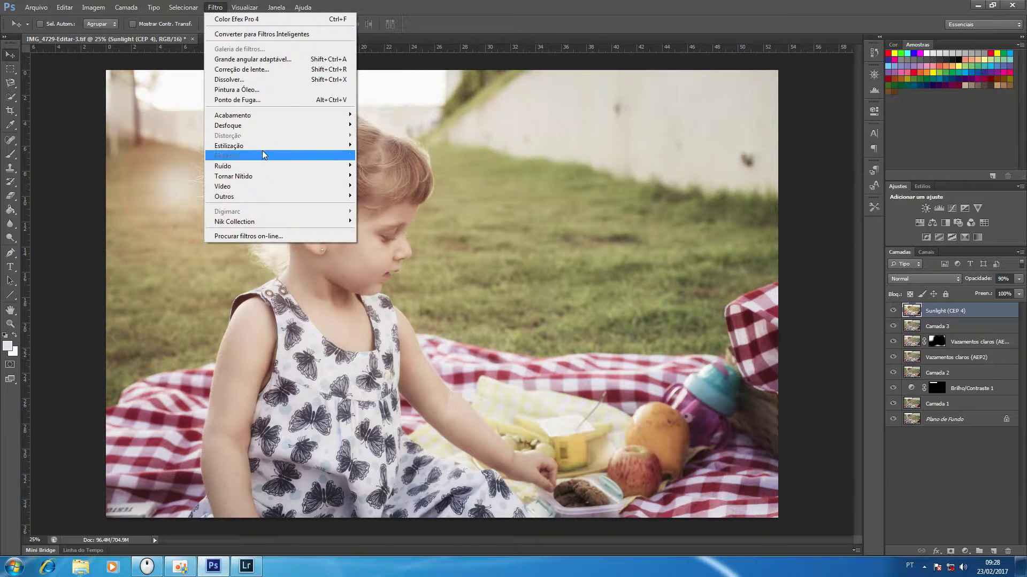
{"action": "mouse_move", "coordinate": [291, 222]}
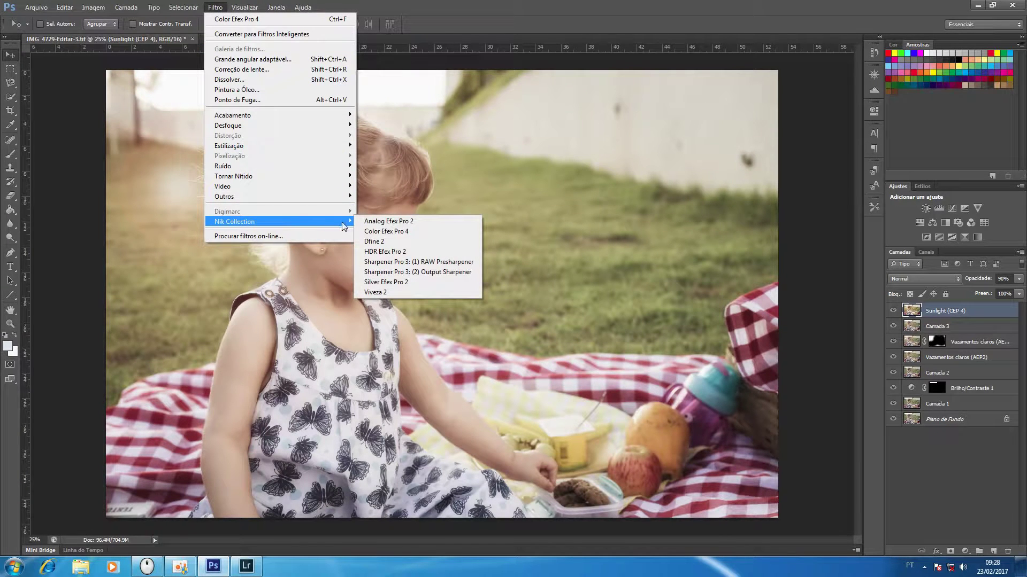
{"action": "left_click", "coordinate": [380, 231]}
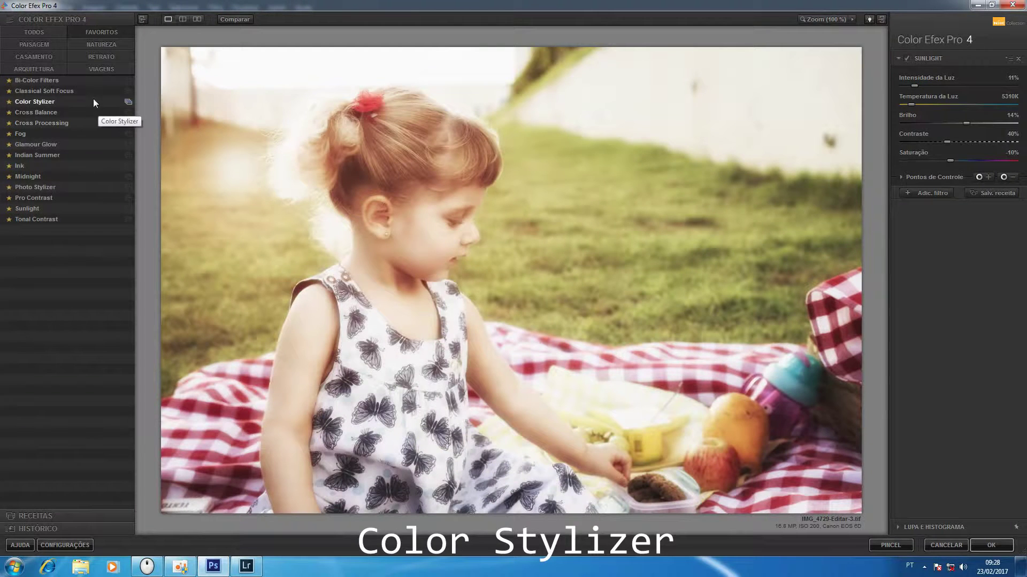
{"action": "left_click", "coordinate": [88, 101]}
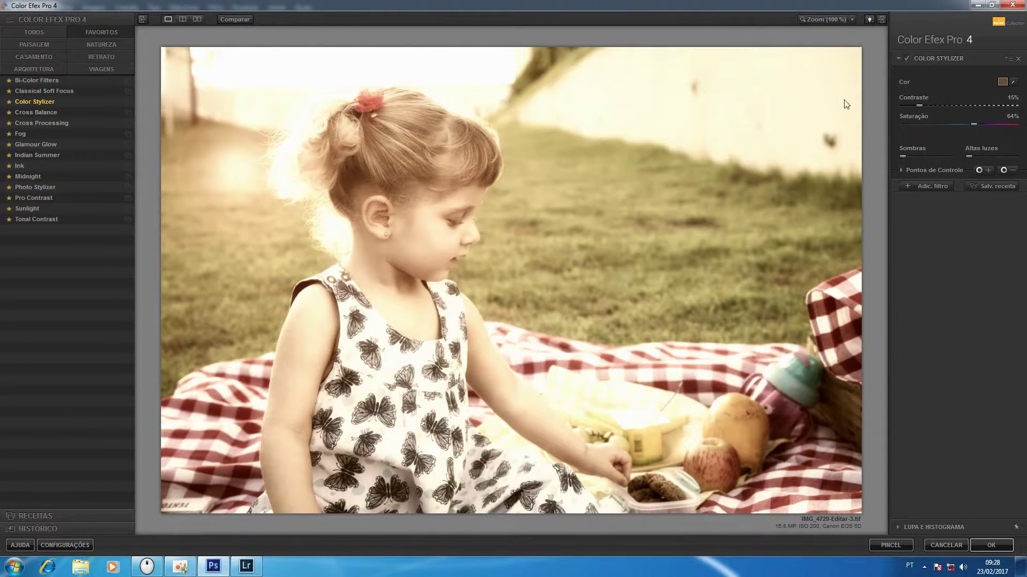
Apply Color Stylizer with pure red (255, 0, 0) and 32% saturation, and reduce the resulting layer's opacity to 10%
{"action": "left_click", "coordinate": [1003, 81]}
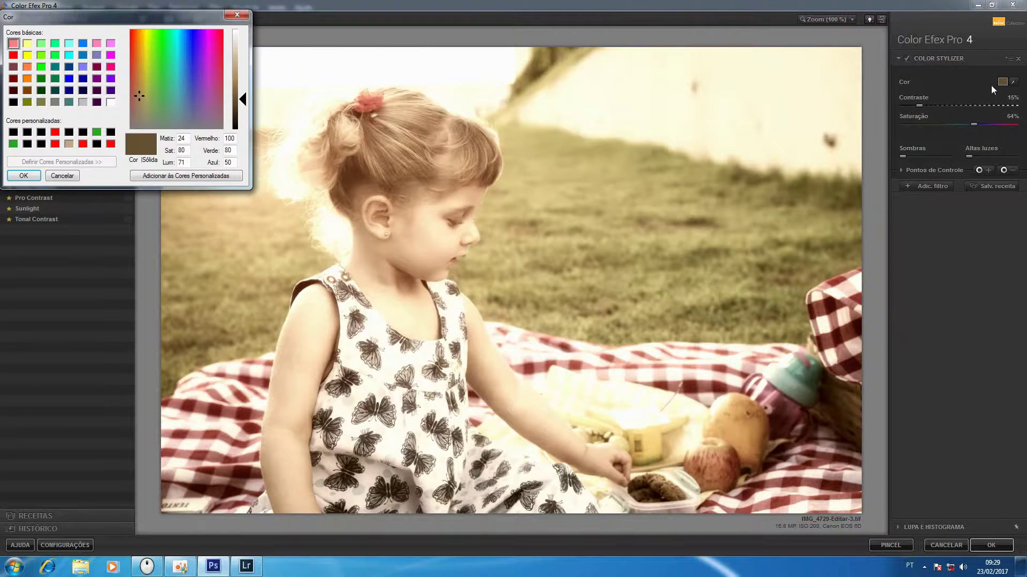
{"action": "left_click", "coordinate": [13, 55]}
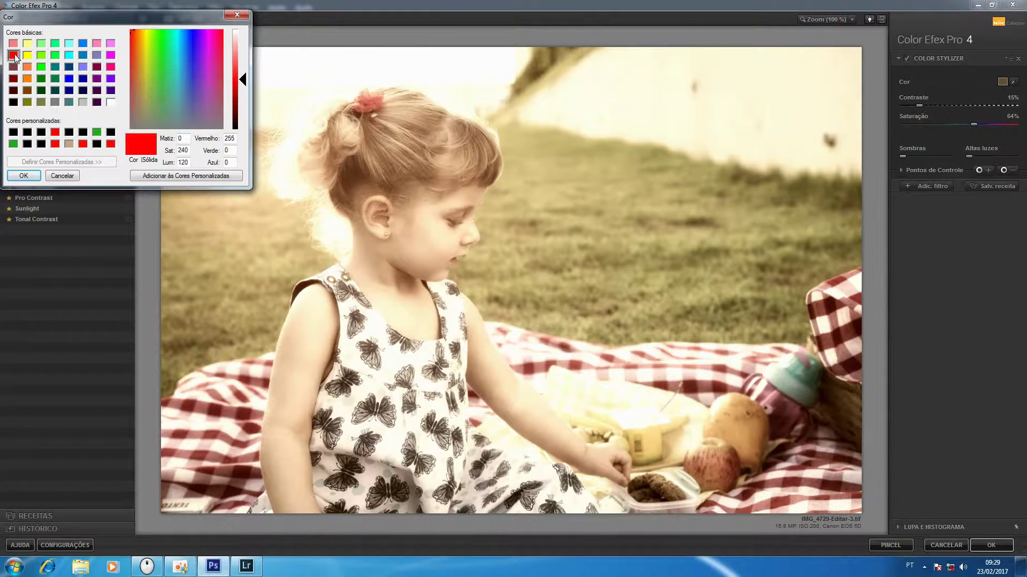
{"action": "left_click", "coordinate": [24, 175]}
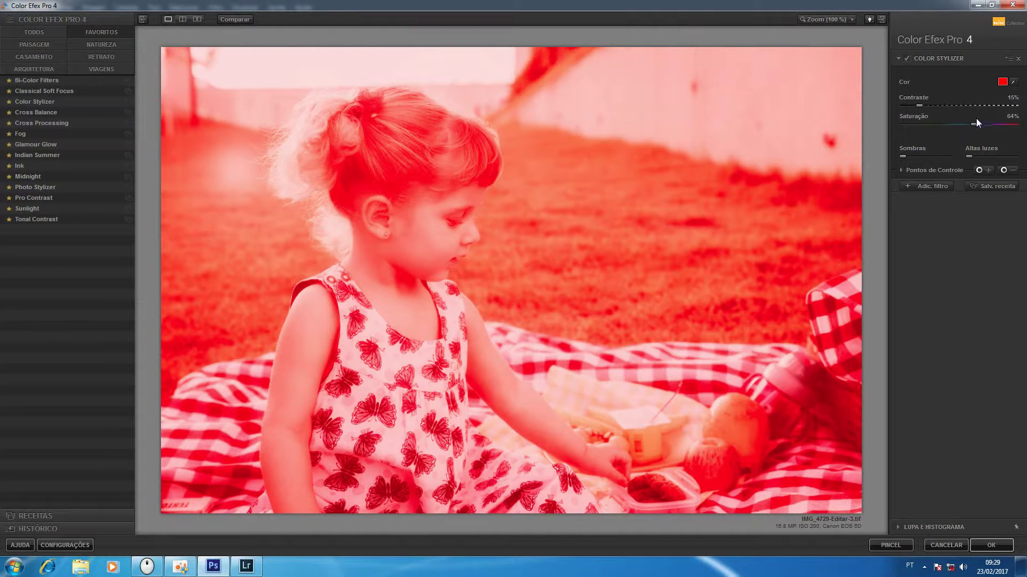
{"action": "left_click_drag", "start_coordinate": [964, 124], "coordinate": [945, 125]}
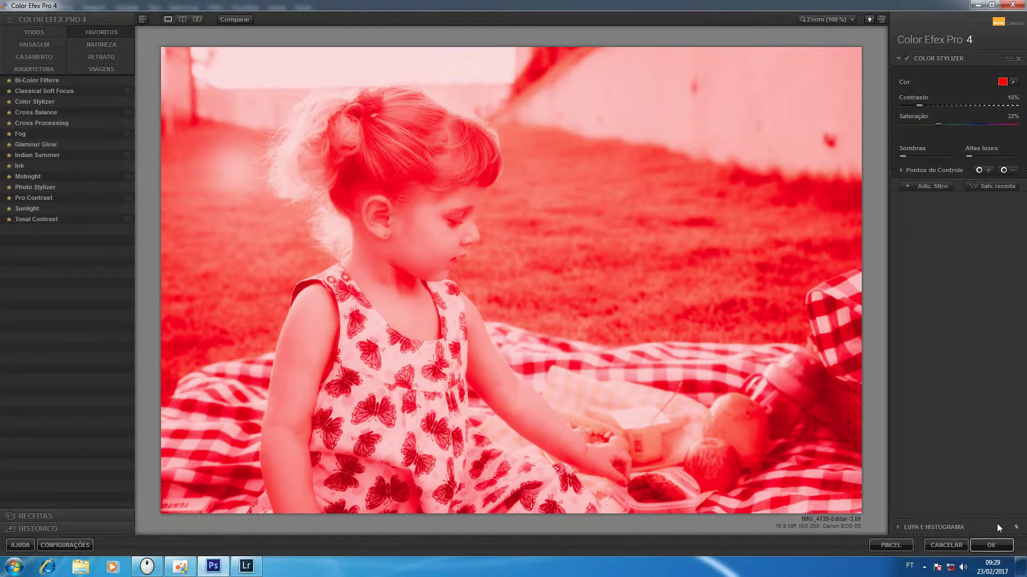
{"action": "left_click", "coordinate": [993, 544]}
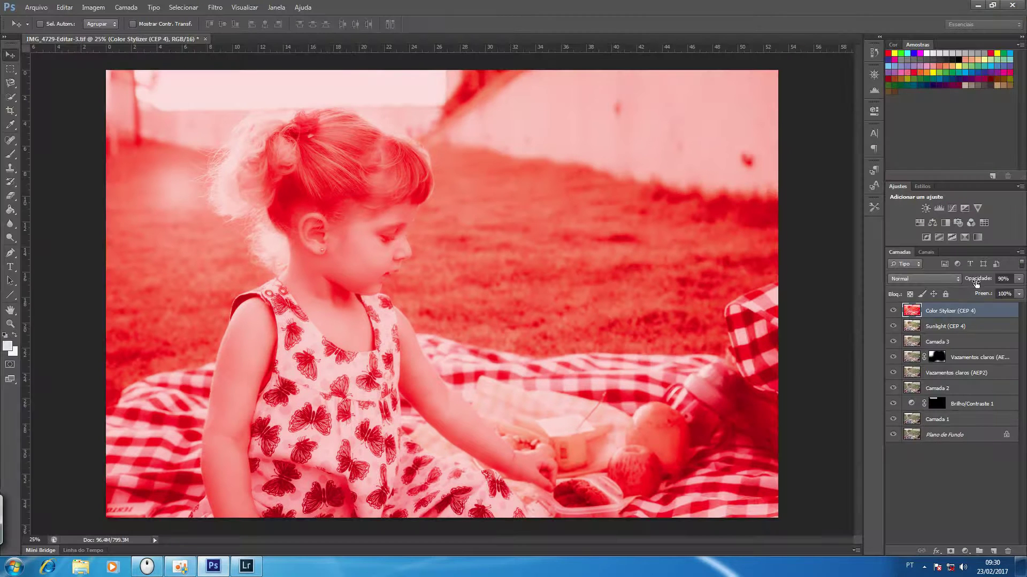
{"action": "left_click_drag", "start_coordinate": [989, 279], "coordinate": [968, 286]}
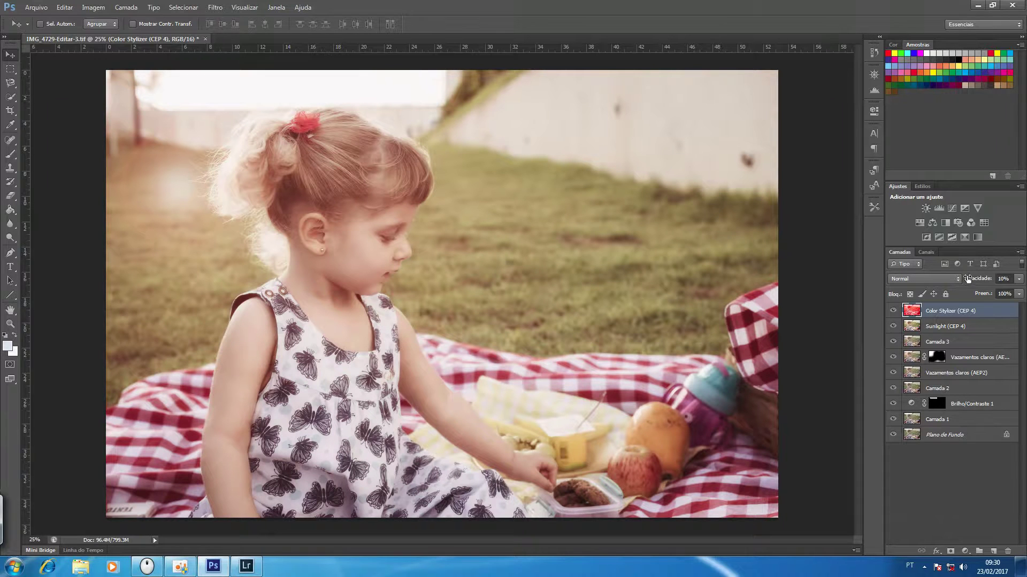
Compare the image with and without the Color Stylizer layer, and against the original background layer alone
{"action": "left_click", "coordinate": [893, 311]}
{"action": "left_click", "coordinate": [893, 310]}
{"action": "left_click", "coordinate": [893, 435], "text": "alt"}
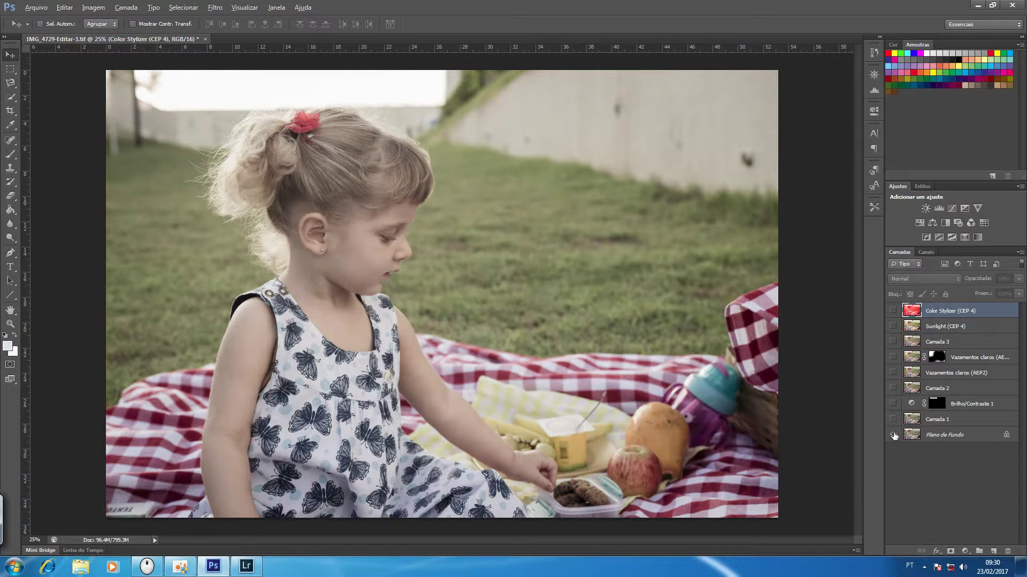
{"action": "left_click", "coordinate": [893, 436], "text": "alt"}
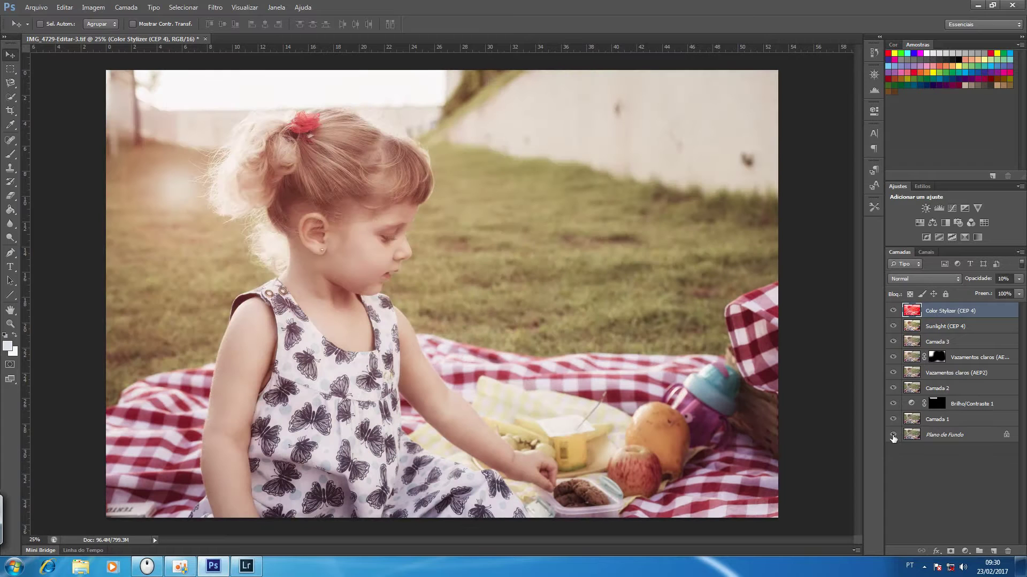